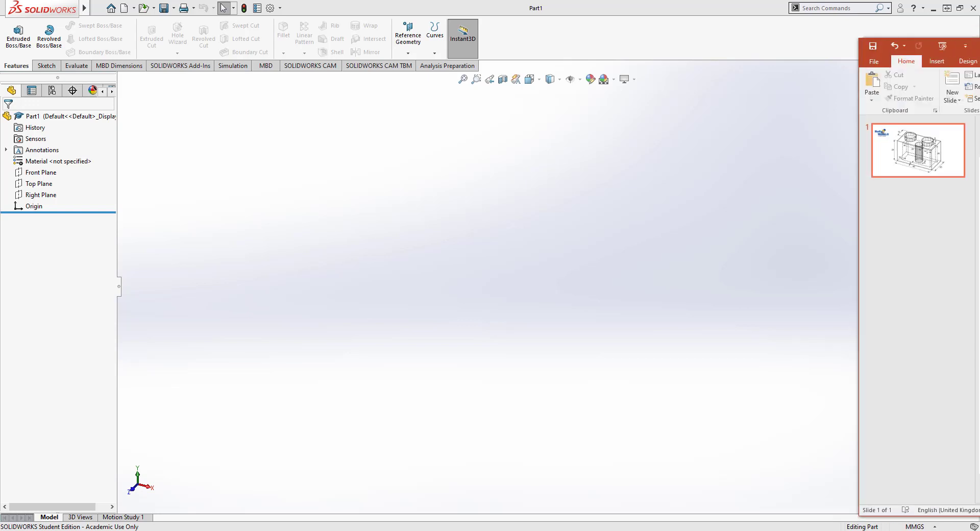
Step: After consulting the brick drawing in PowerPoint, sketch a center rectangle about 232 by 97 mm on the Top Plane, centred on the origin
left_click_drag(979, 11, 617, 26)
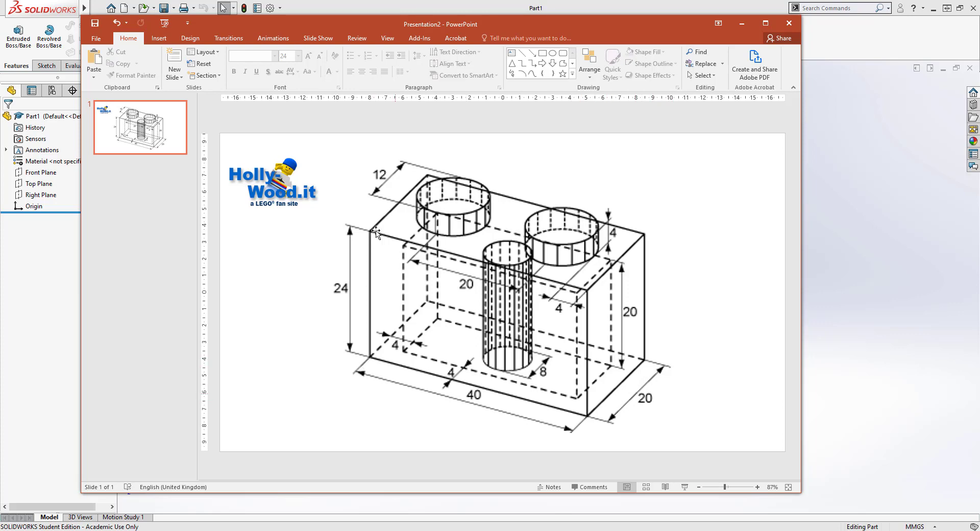
left_click(310, 24)
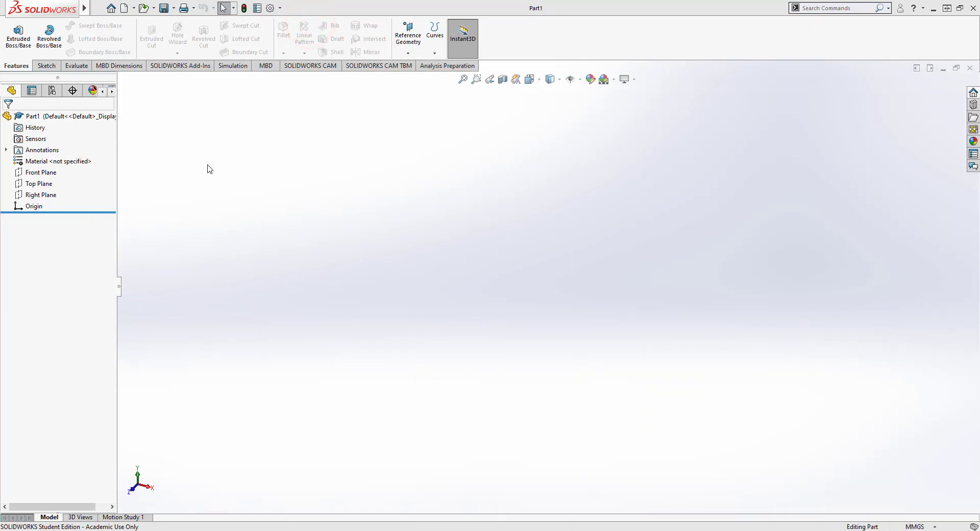
right_click(37, 184)
left_click(46, 169)
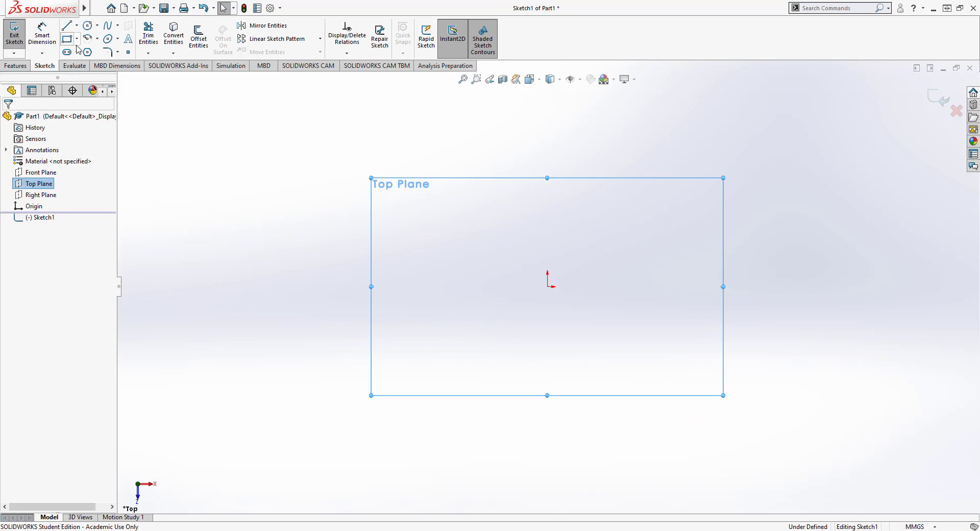
left_click(77, 38)
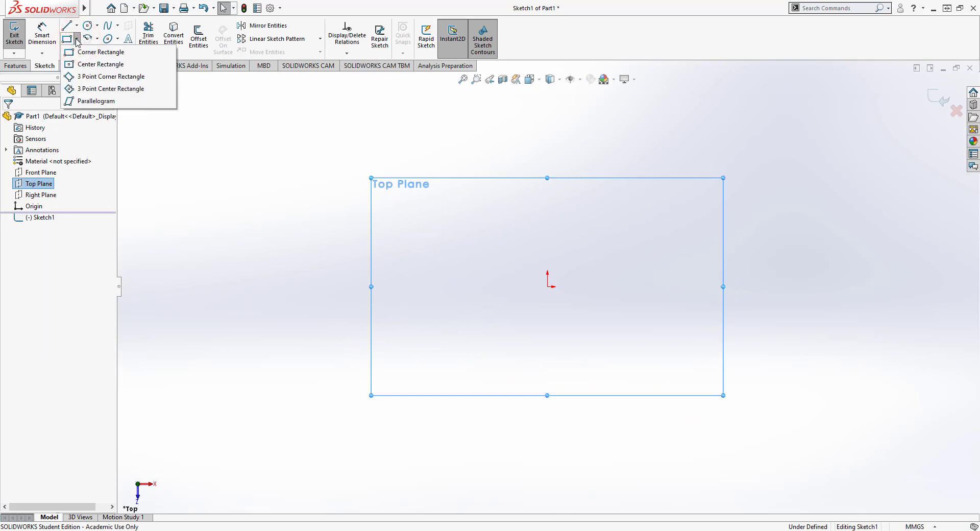
left_click(84, 65)
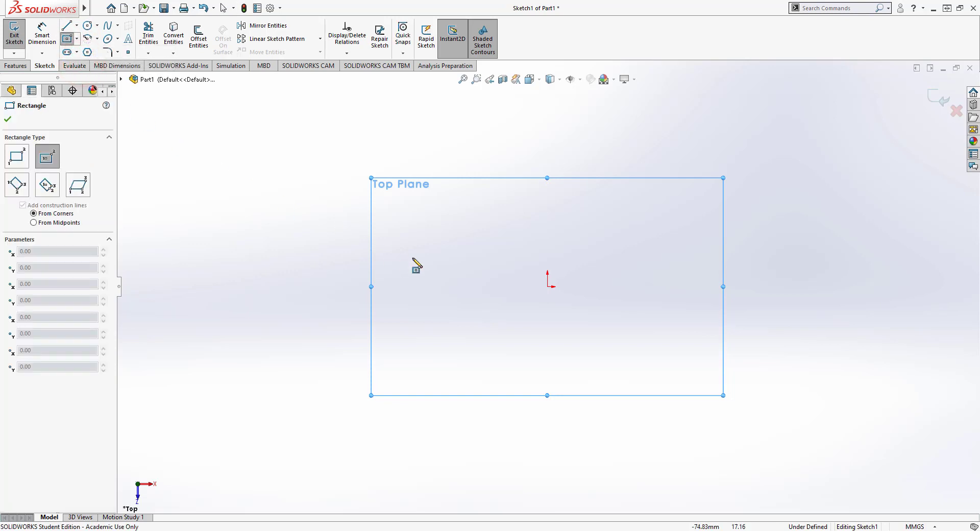
left_click(547, 286)
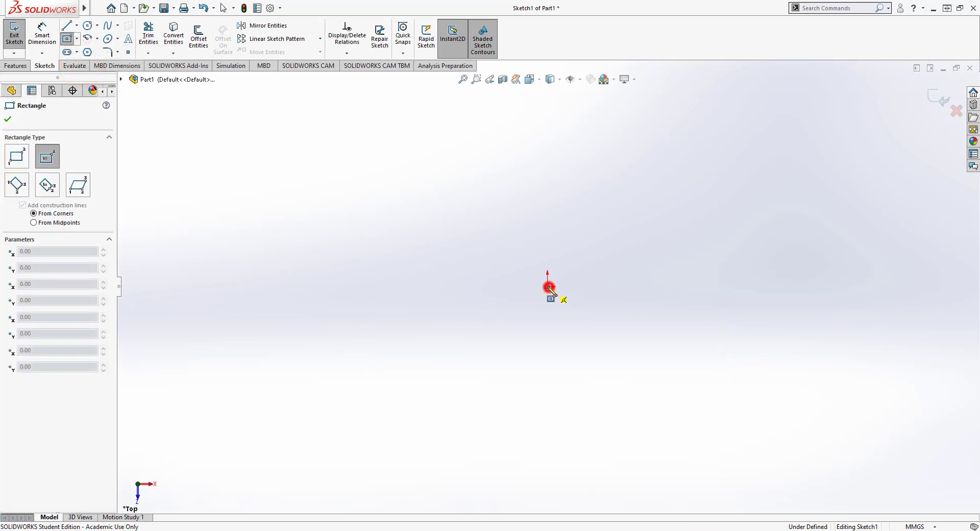
left_click(318, 191)
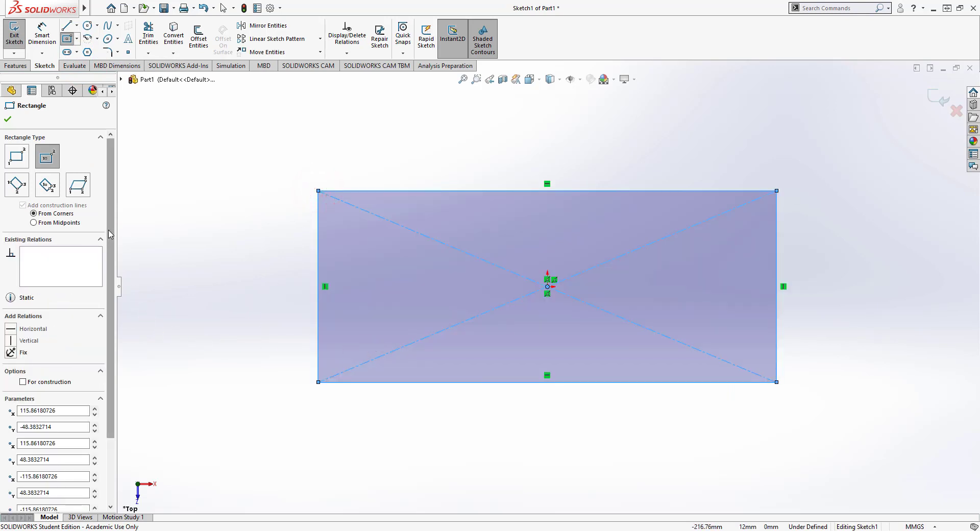
Step: Dimension the rectangle's horizontal side to 40 mm and its vertical side to 20 mm
left_click(42, 34)
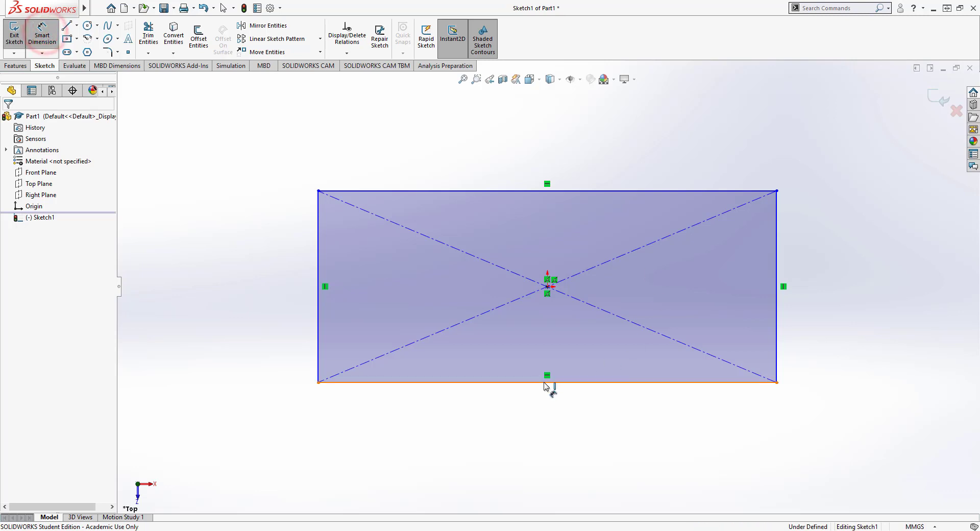
left_click(545, 383)
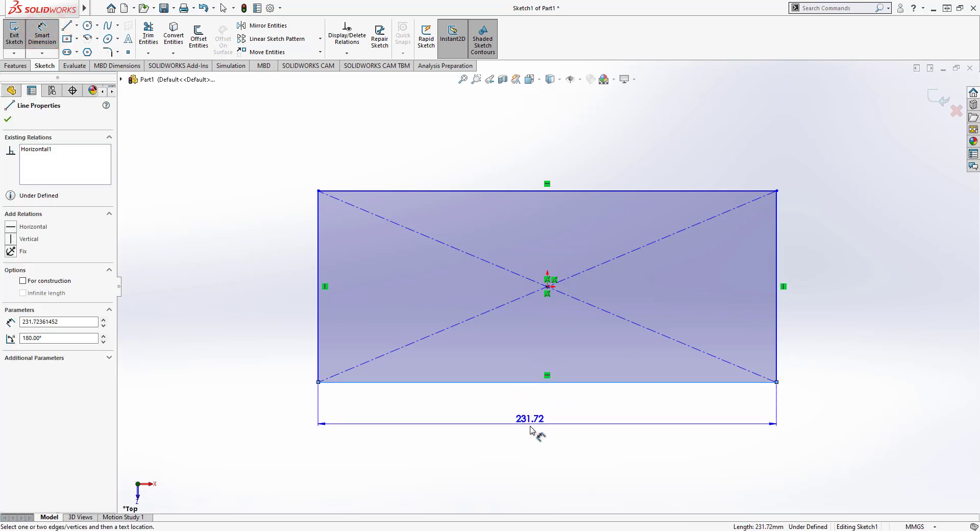
left_click(534, 444)
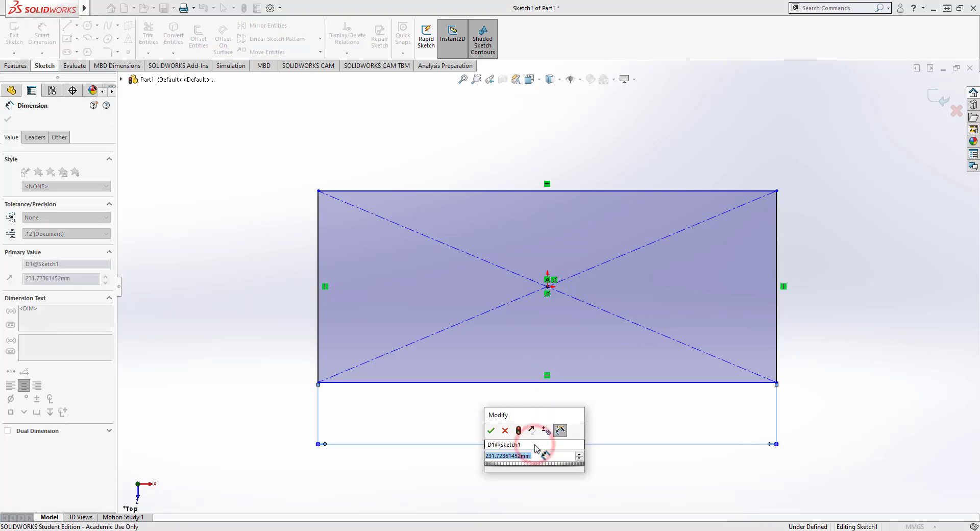
type("40")
key("Return")
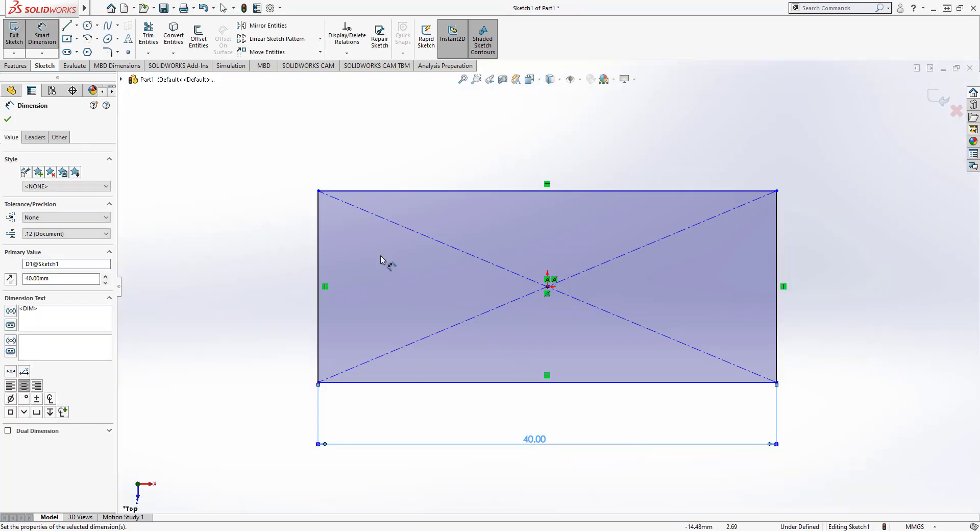
left_click(319, 269)
left_click(228, 280)
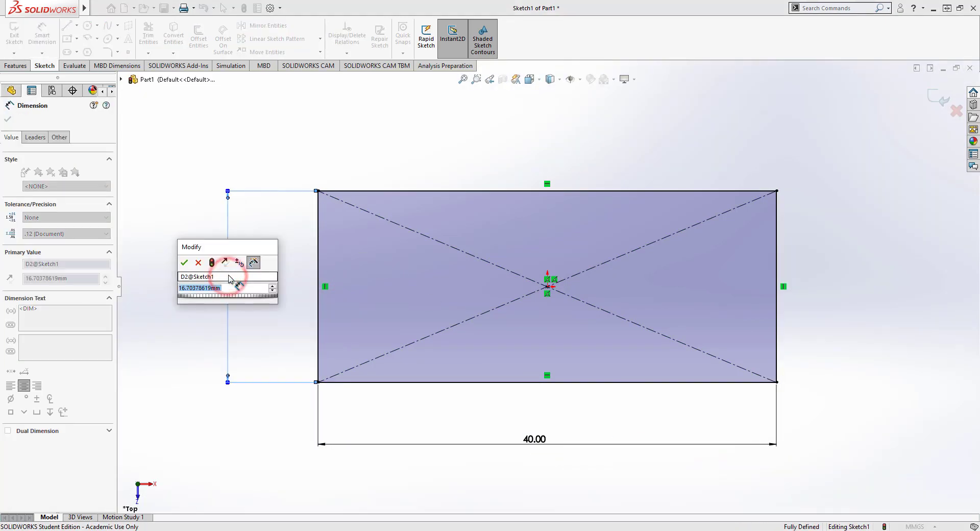
key("BackSpace")
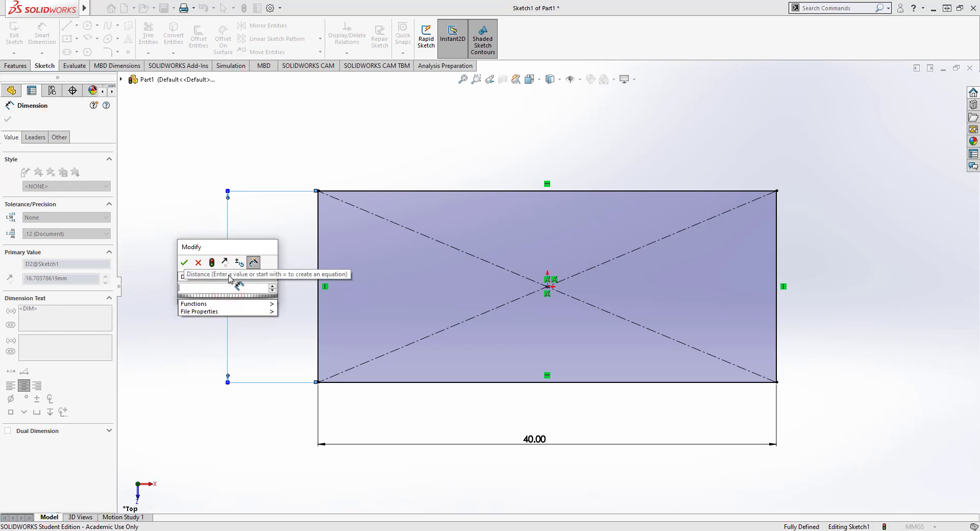
type("20")
key("Return")
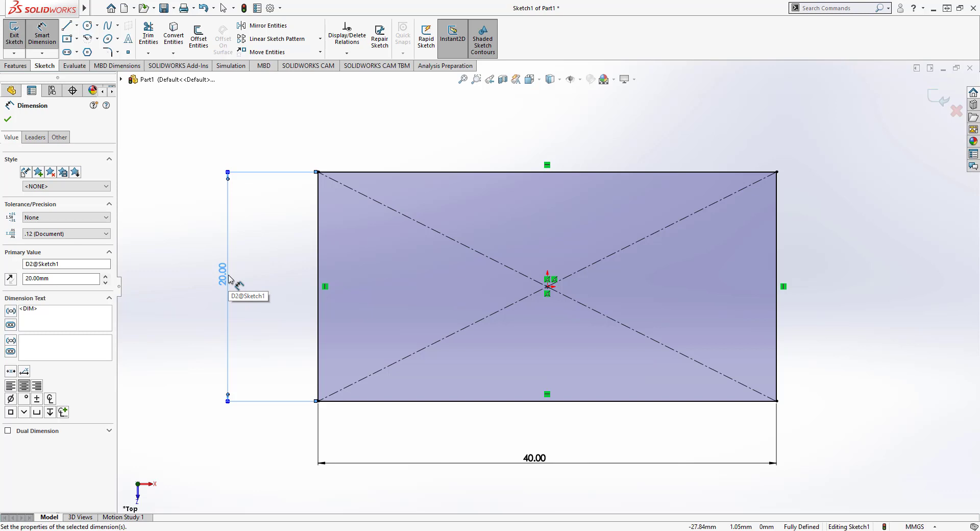
Step: Extrude the rectangle as a blind boss with a depth of 24 mm
left_click(14, 66)
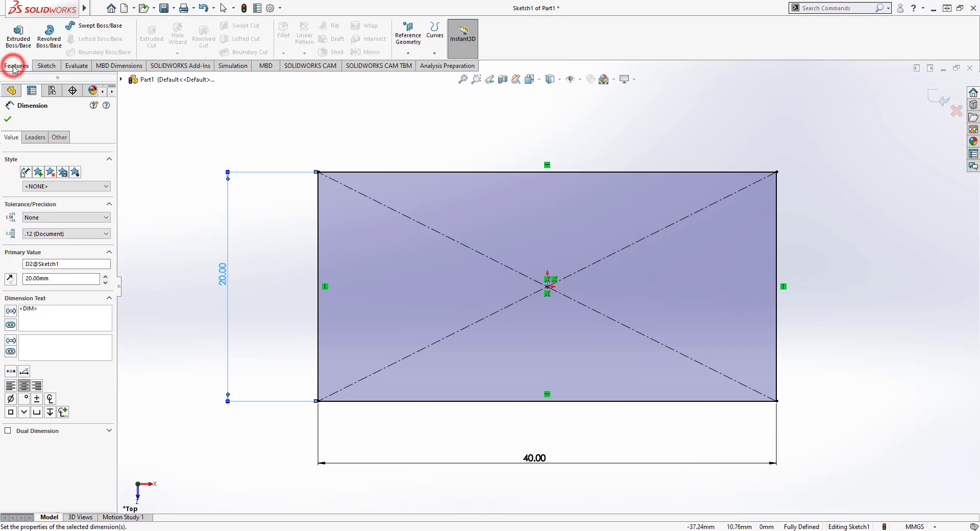
left_click(16, 44)
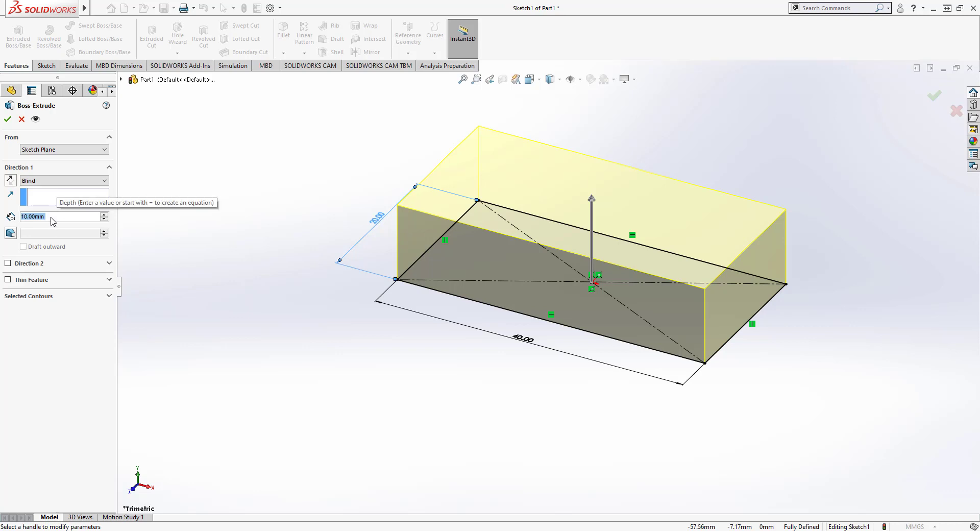
left_click(50, 217)
type("24")
key("Return")
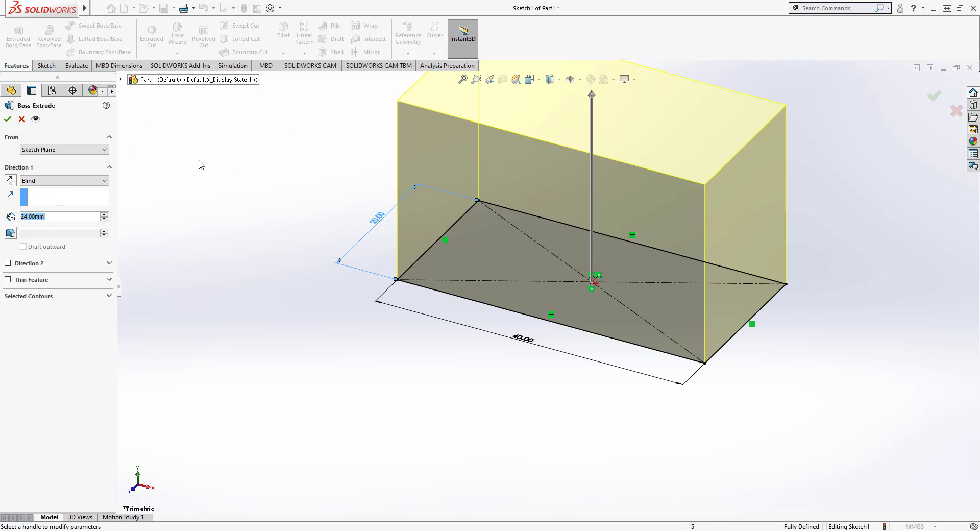
left_click(8, 119)
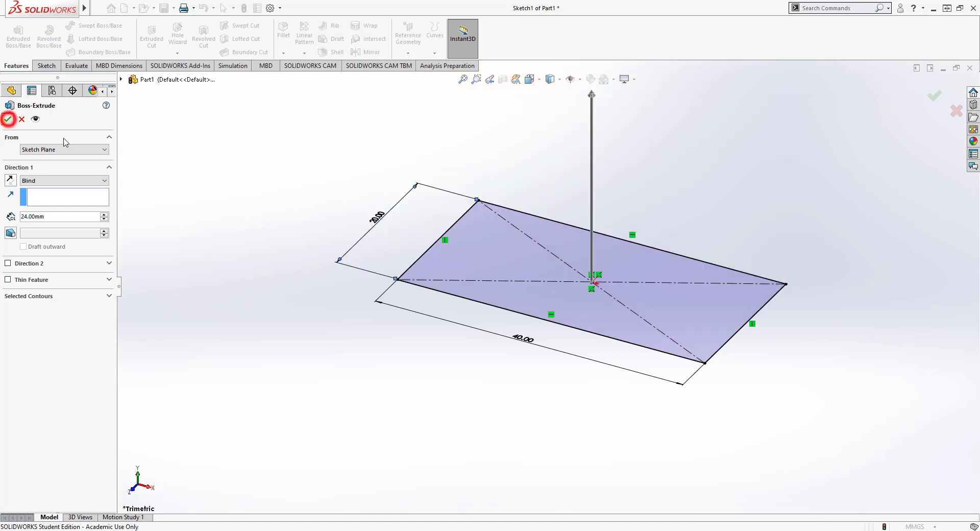
left_click(686, 176)
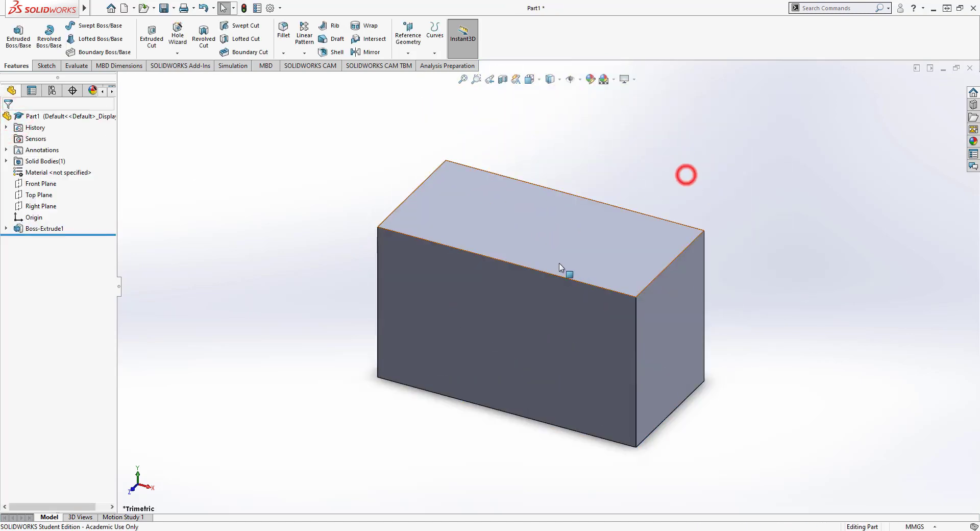
mouse_move(684, 176)
middle_mouse_down()
mouse_move(653, 189)
mouse_move(674, 179)
mouse_move(573, 299)
mouse_move(569, 332)
mouse_move(553, 339)
middle_mouse_up()
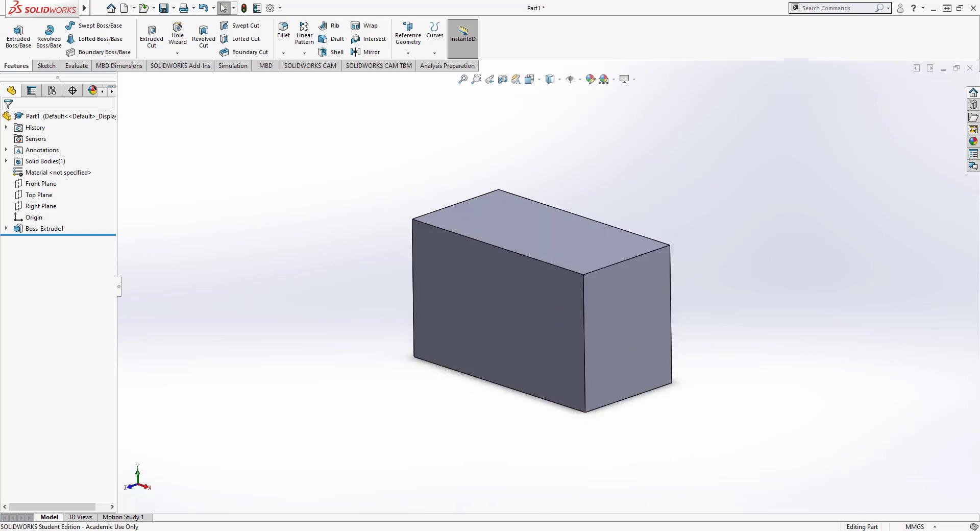
Step: After rechecking the brick drawing in PowerPoint, start a sketch on the block's upper face, viewed face-on
key("alt+Tab")
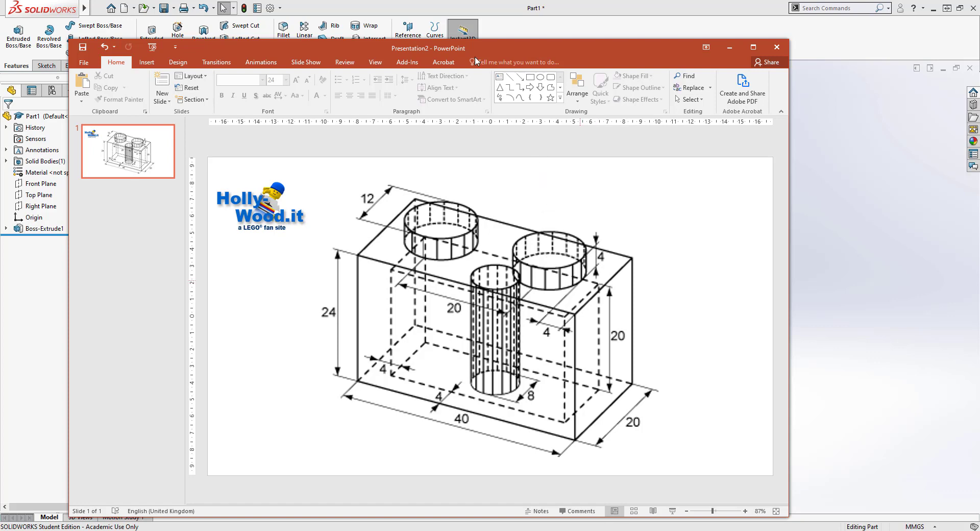
left_click_drag(474, 45, 544, 85)
right_click(543, 243)
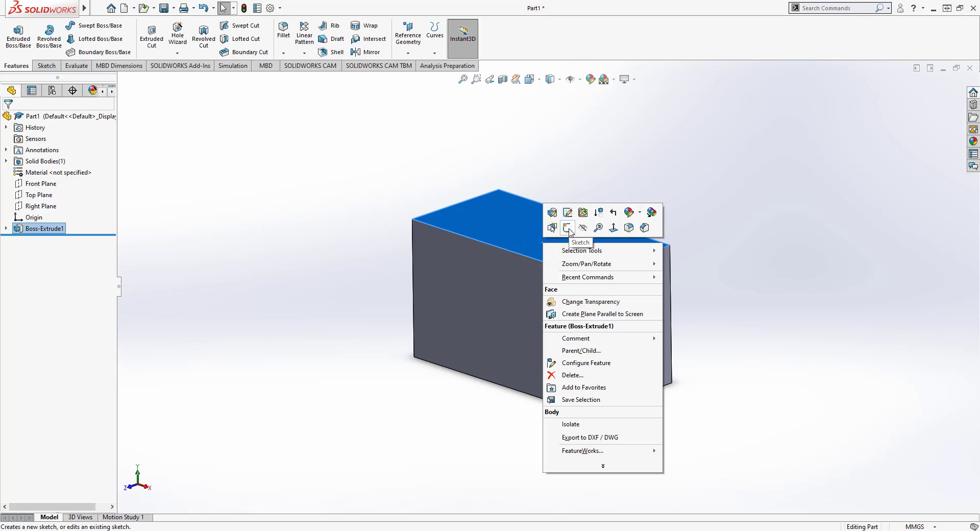
left_click(568, 228)
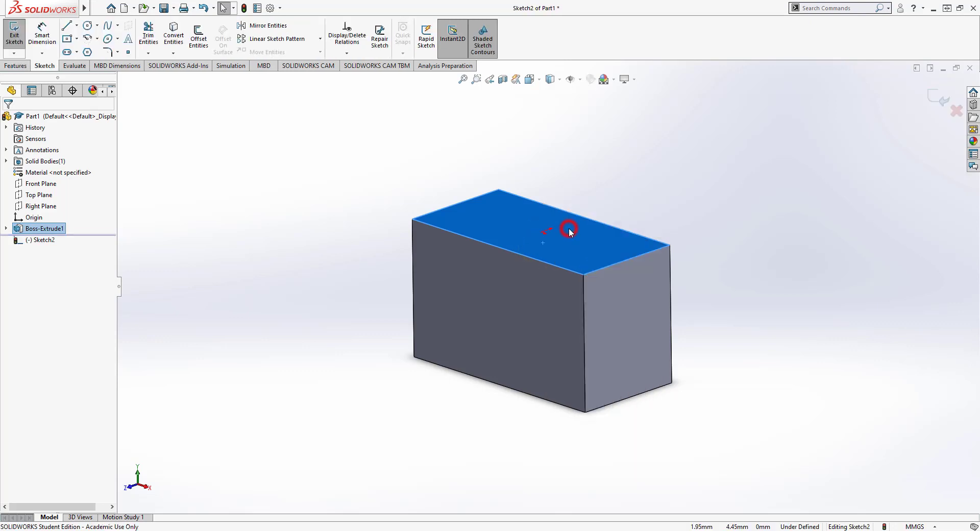
right_click(45, 244)
left_click(60, 221)
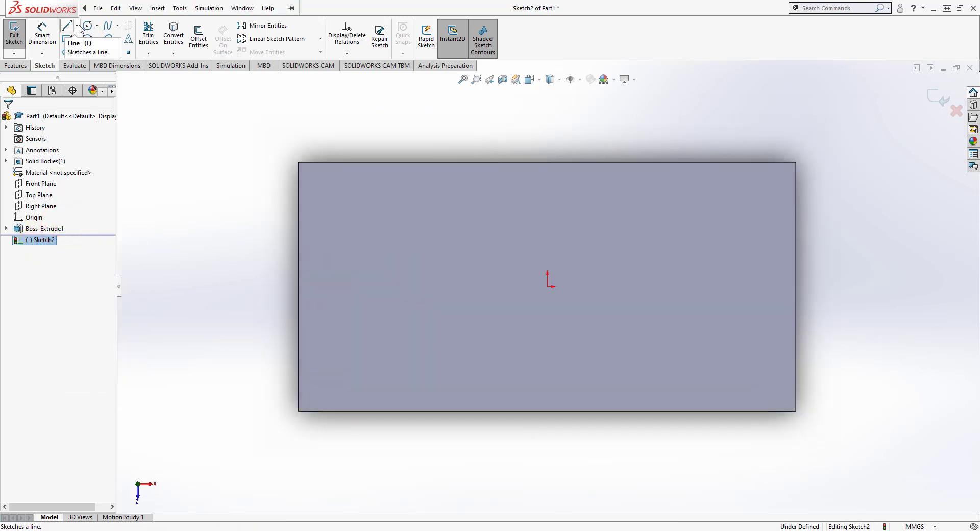
Step: Sketch a horizontal centerline about 14 mm long from the midpoint of the face's left edge toward the origin
left_click(77, 27)
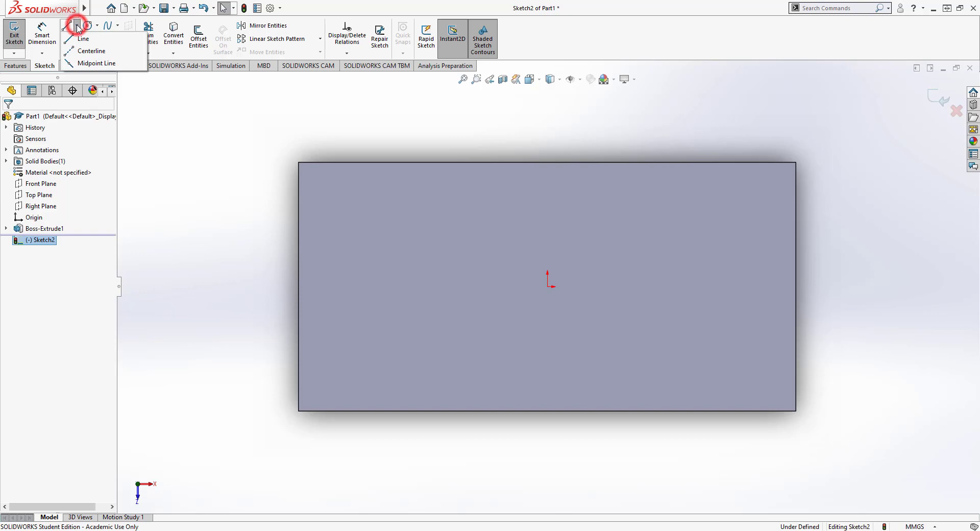
left_click(83, 52)
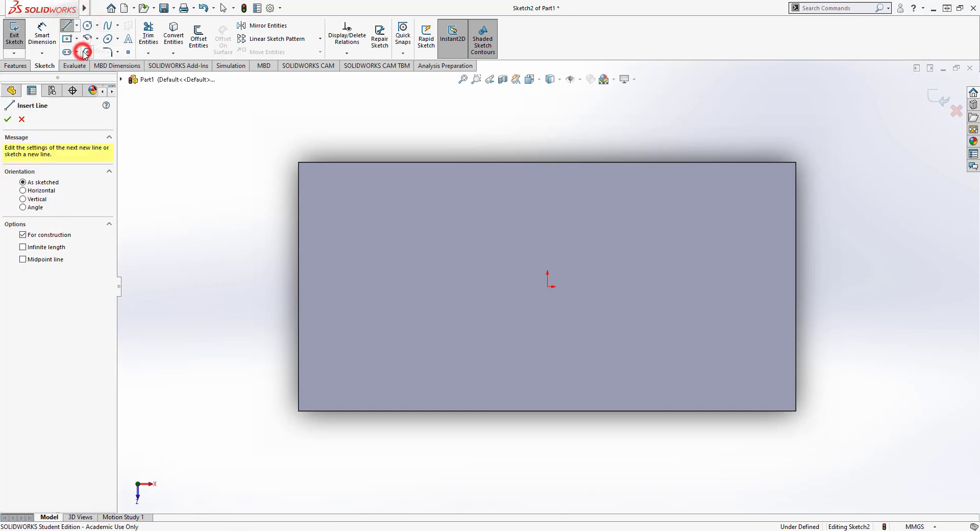
left_click(298, 287)
mouse_move(298, 287)
left_mouse_down()
mouse_move(483, 289)
mouse_move(470, 286)
left_mouse_up()
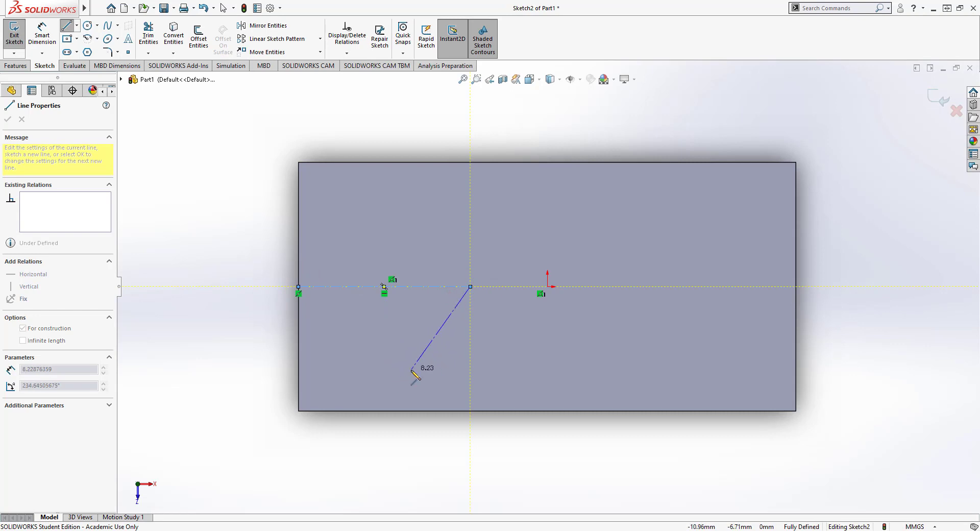
key("Escape")
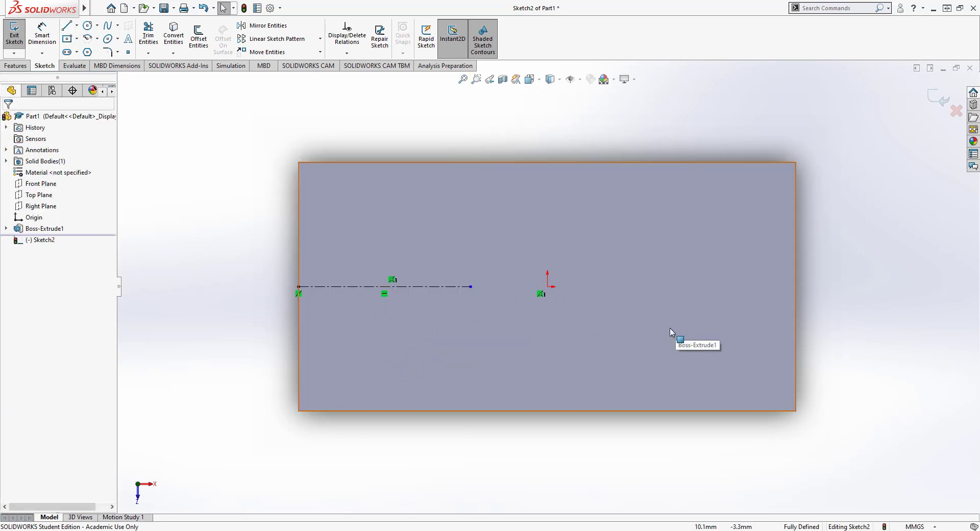
Step: Sketch a second horizontal centerline from the midpoint of the face's right edge inward, ending short of the origin
left_click(76, 26)
left_click(87, 51)
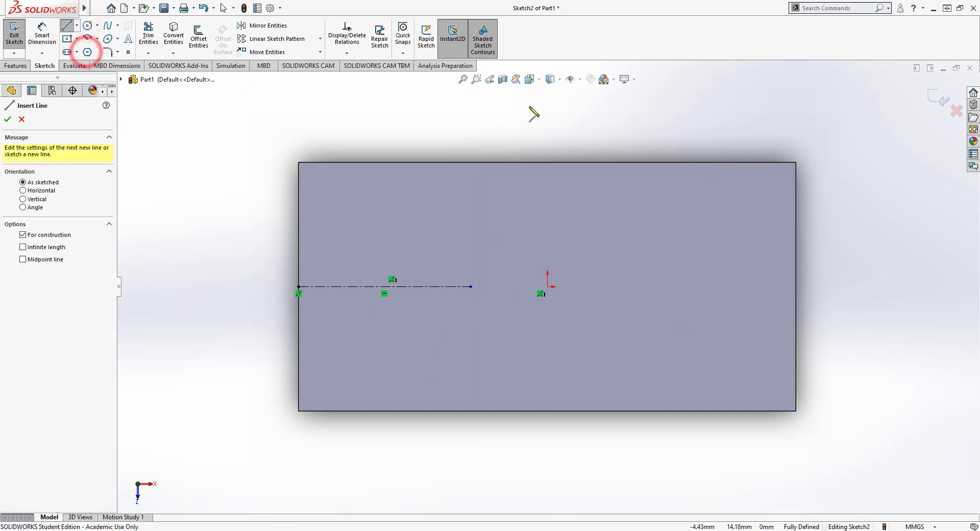
left_click(796, 286)
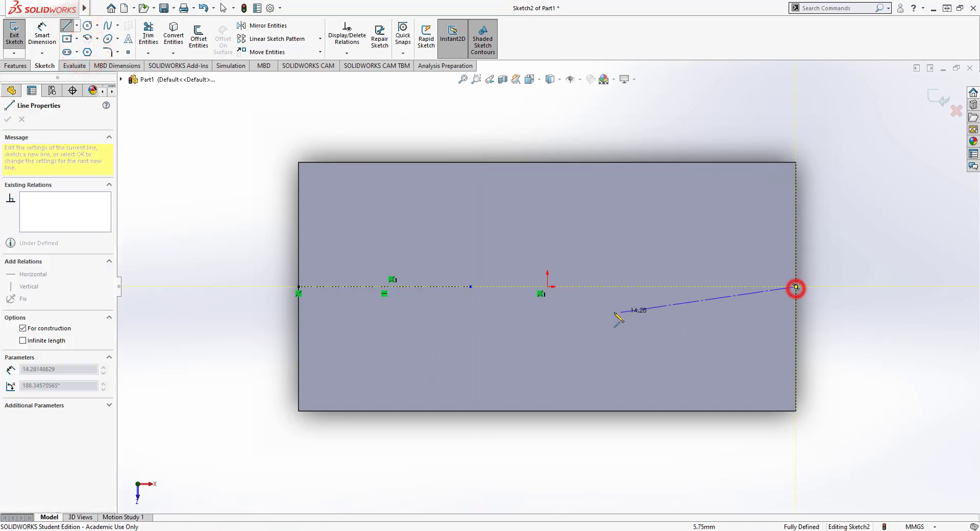
left_click(614, 287)
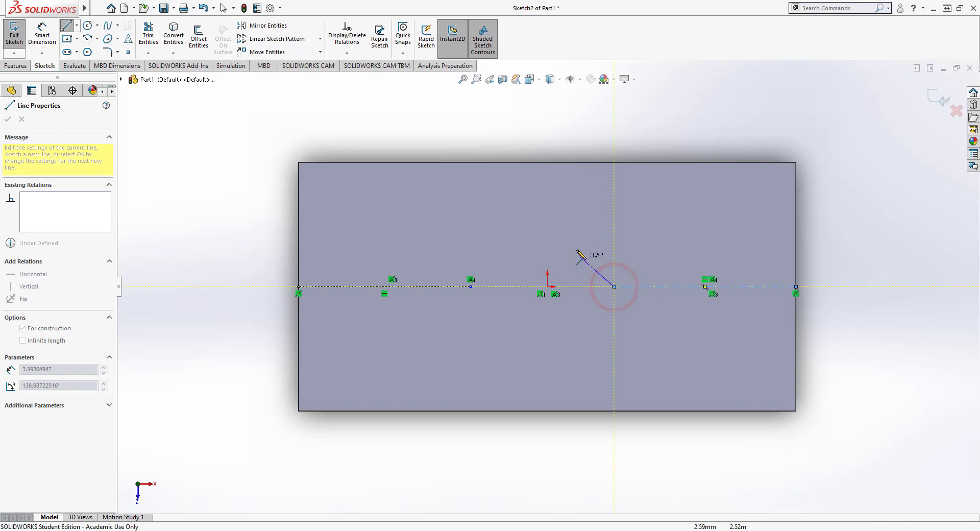
key("Escape")
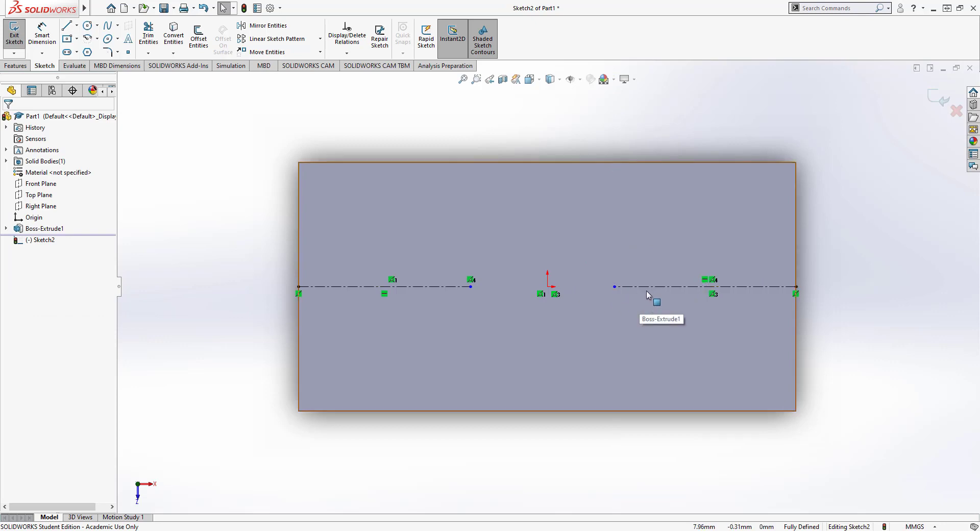
Step: Dimension the left centerline to a length of 10 mm
left_click(42, 32)
left_click(411, 287)
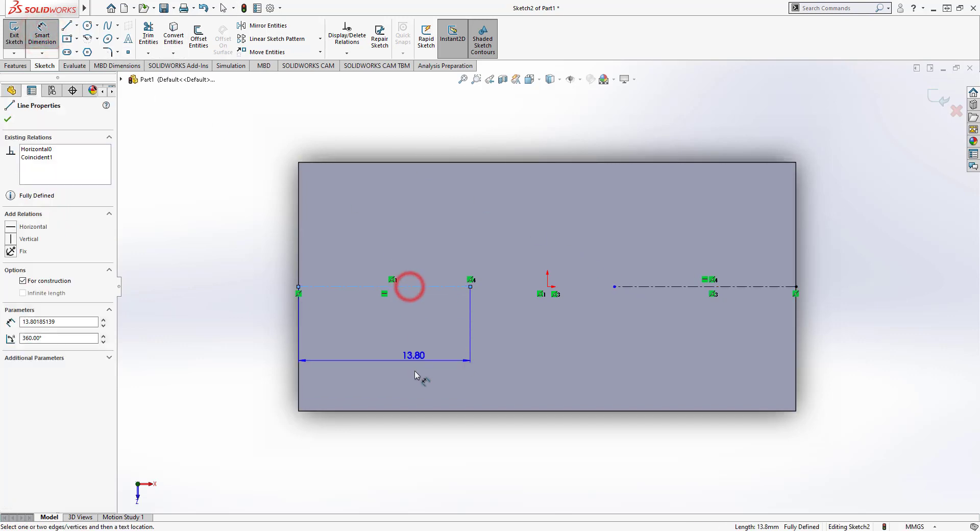
left_click(412, 467)
type("10")
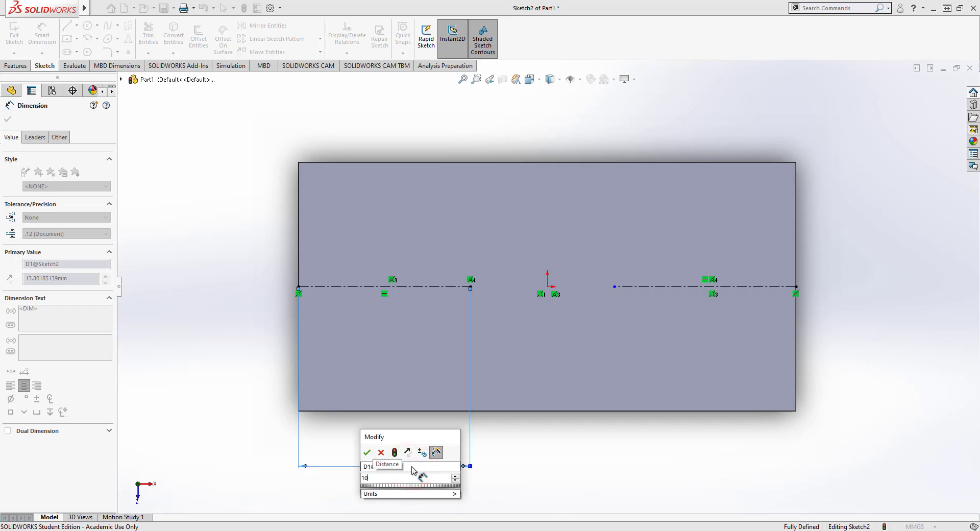
key("Return")
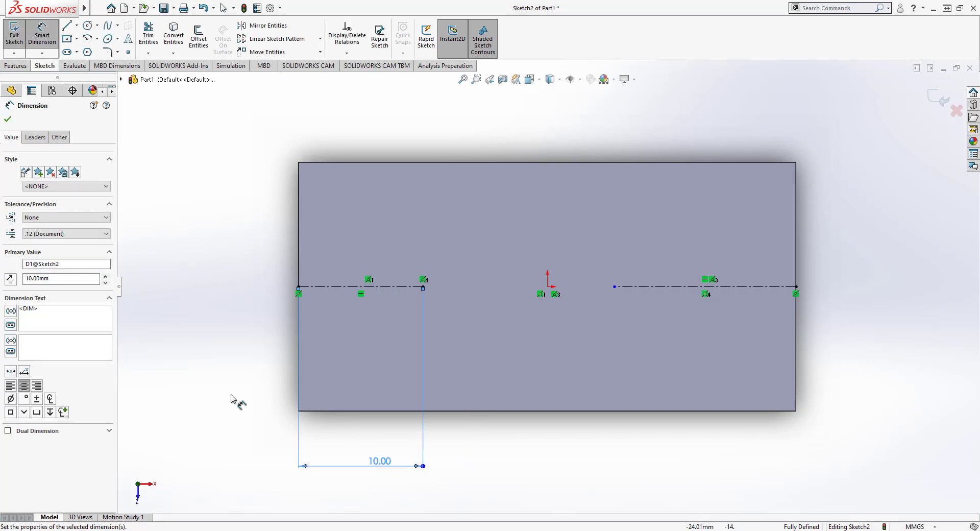
Step: Dimension the right centerline to a length of 10 mm
left_click(653, 287)
left_click(673, 484)
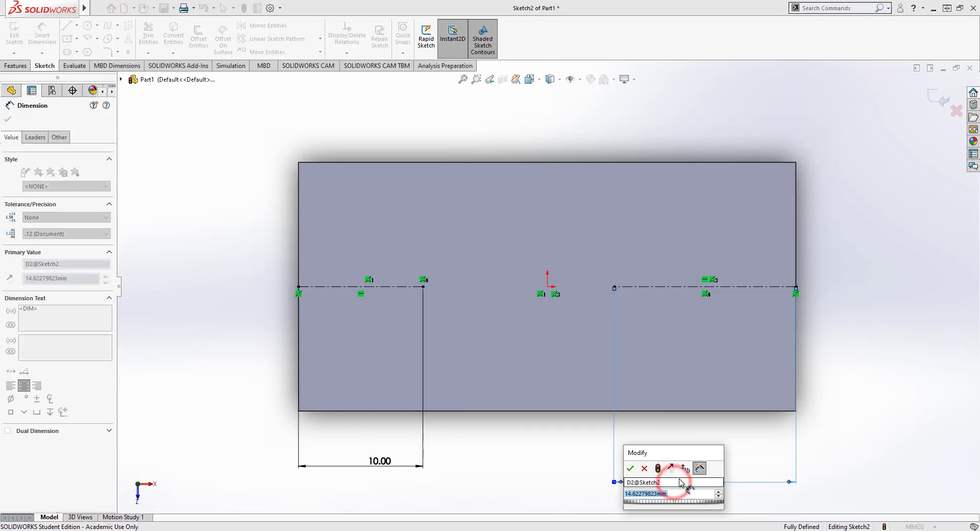
type("10")
key("Return")
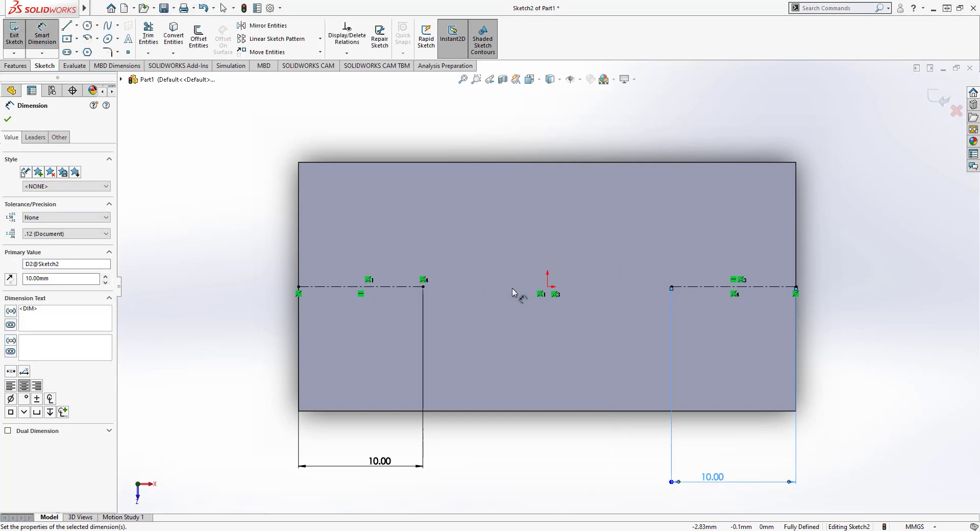
Step: After checking the brick drawing in PowerPoint, sketch circles about 15 mm and 14 mm in diameter on the left and right centerlines' inner endpoints
left_click_drag(979, 12, 380, 38)
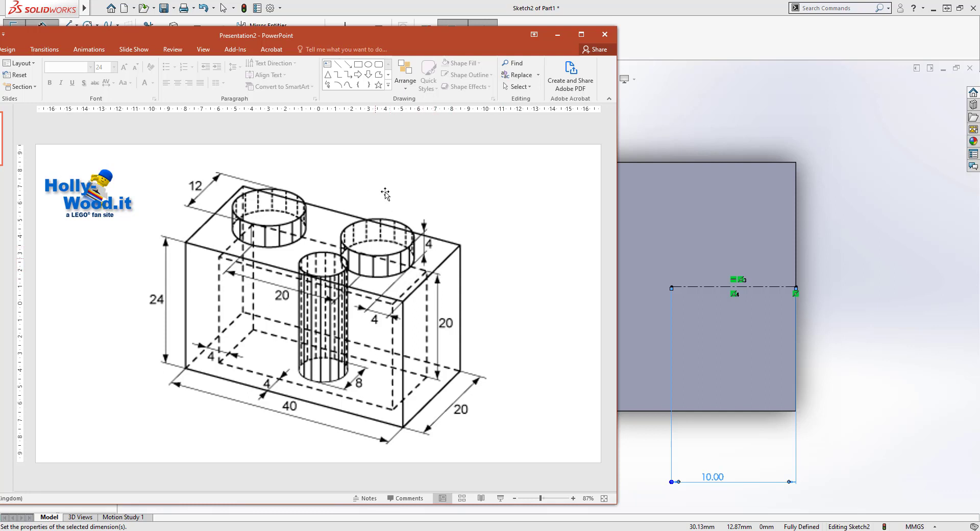
left_click_drag(375, 35, 377, 31)
left_click(444, 38)
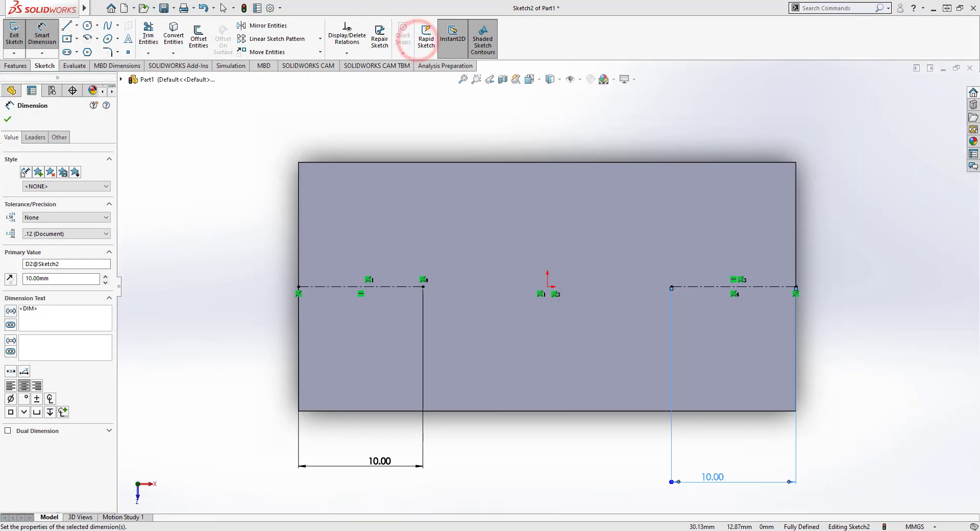
left_click(97, 25)
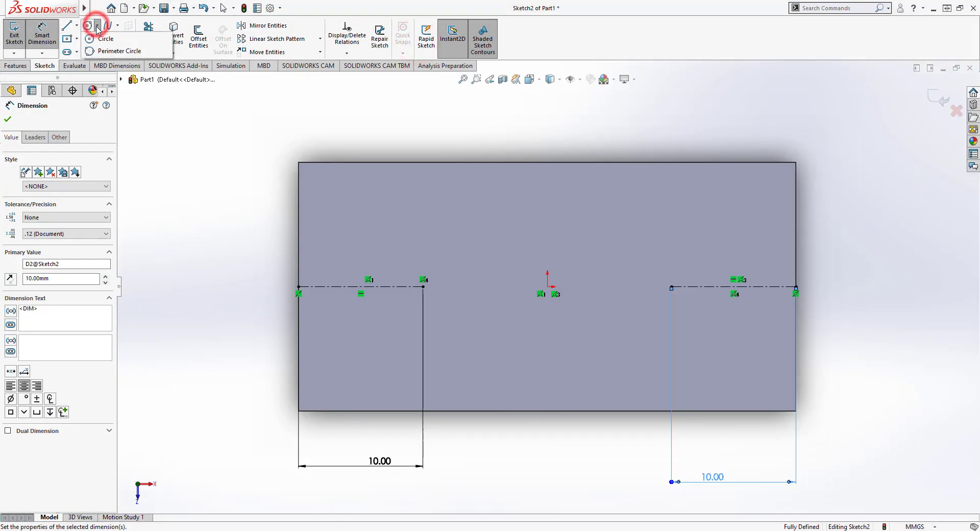
left_click(102, 39)
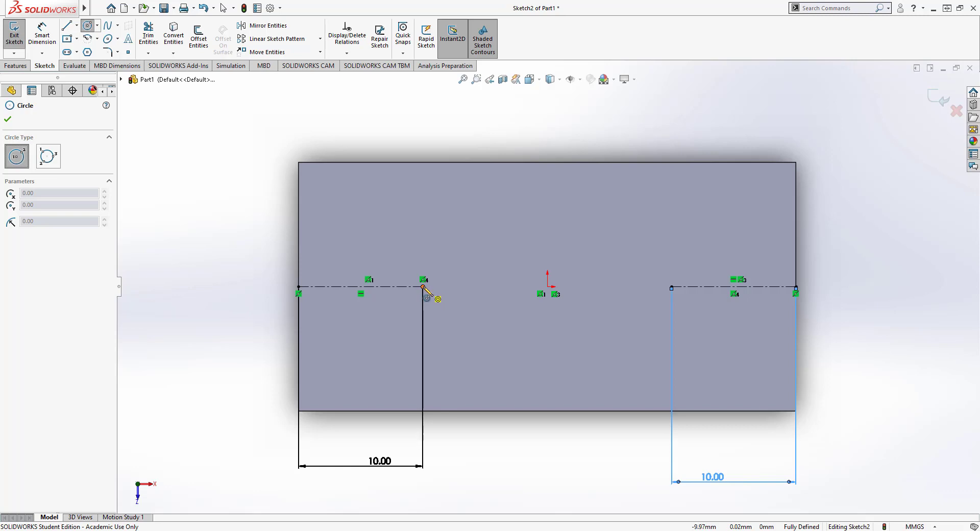
left_click_drag(423, 286, 503, 332)
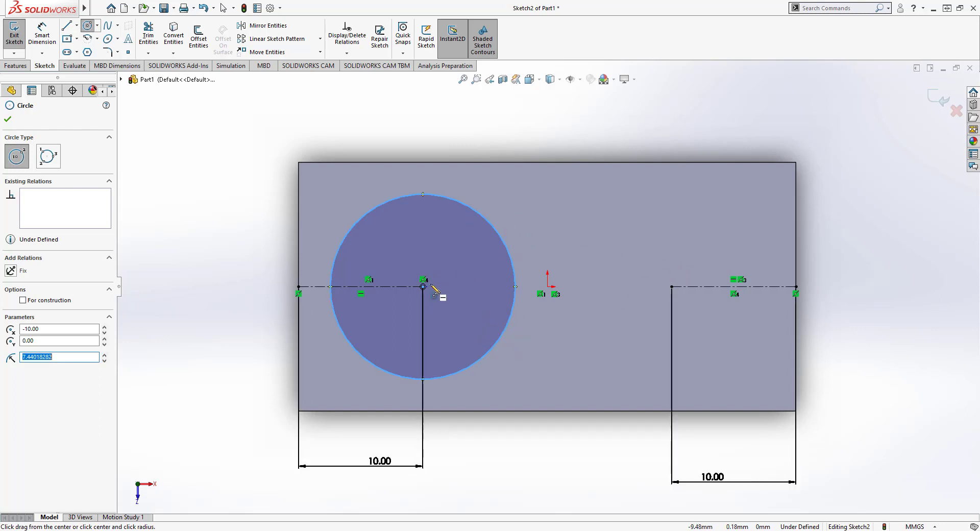
left_click_drag(671, 286, 726, 352)
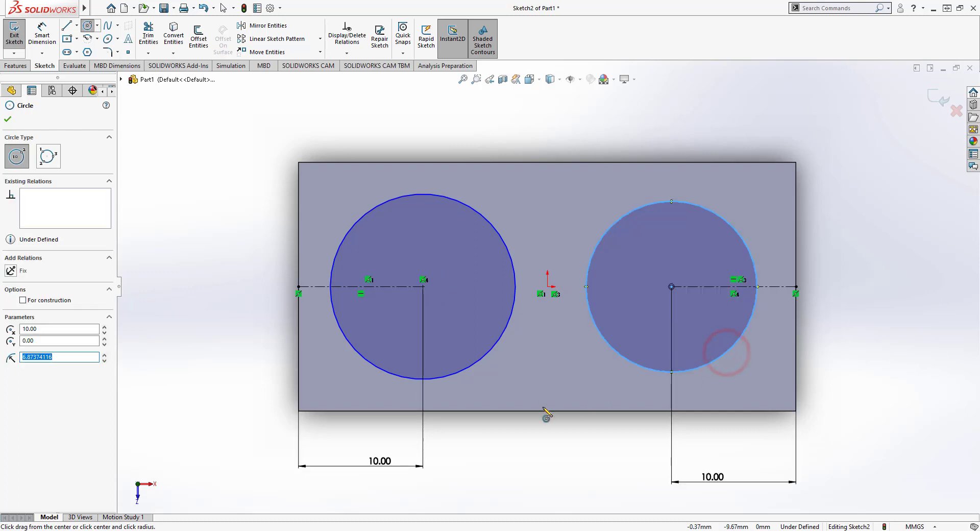
Step: Dimension the left stud circle to a diameter of 12 mm
left_click(39, 33)
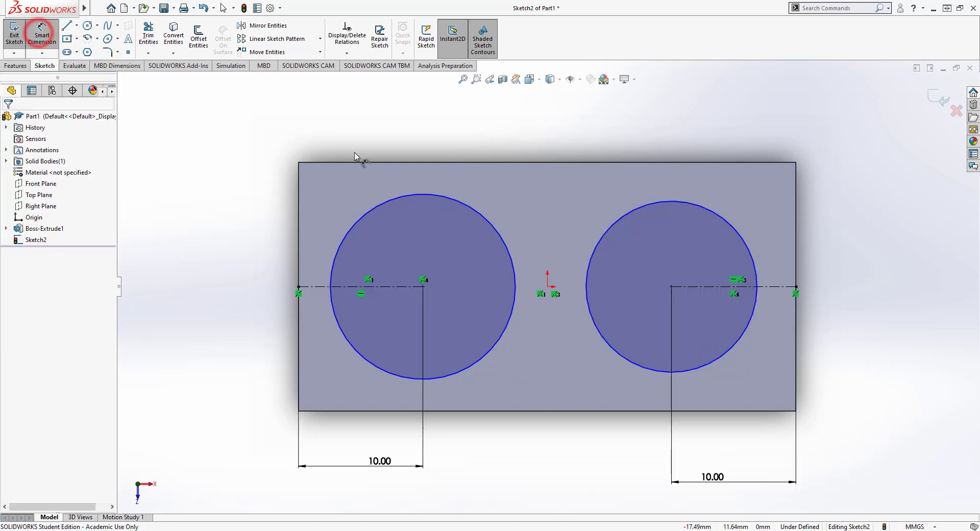
left_click(476, 212)
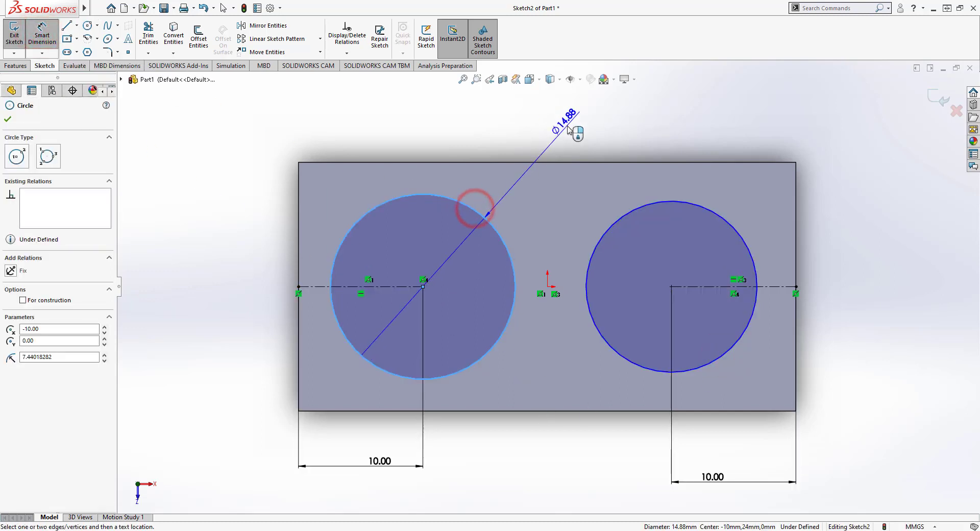
left_click(567, 127)
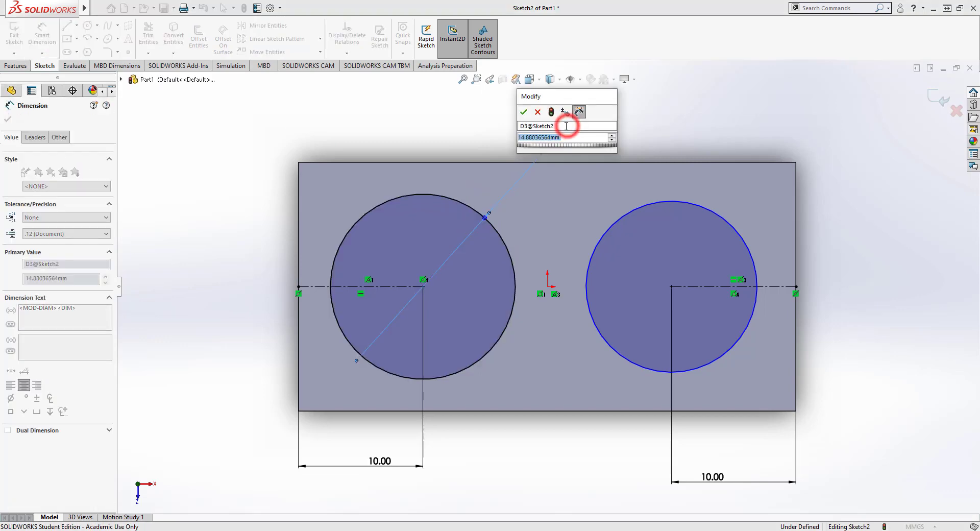
type("12")
key("Return")
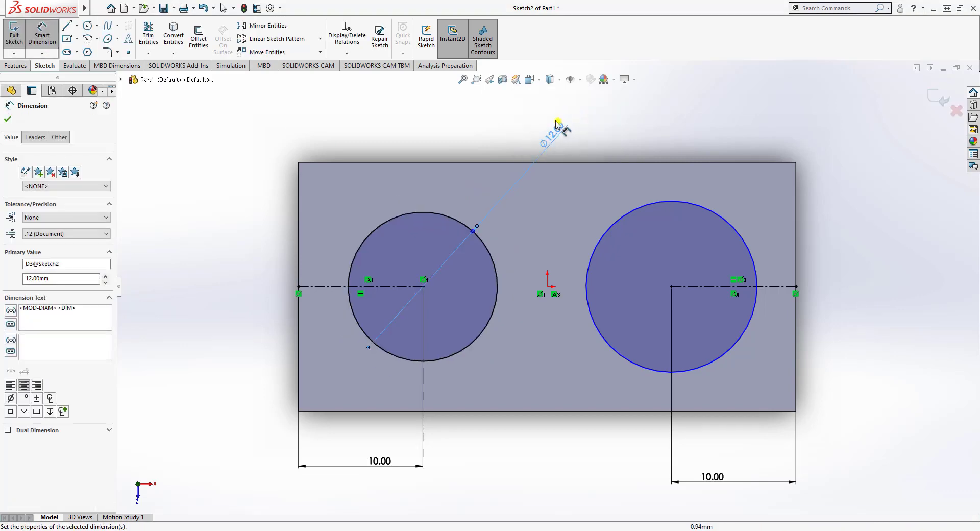
right_click(559, 125)
Step: Dimension the right stud circle to a diameter of 12 mm
left_click(725, 220)
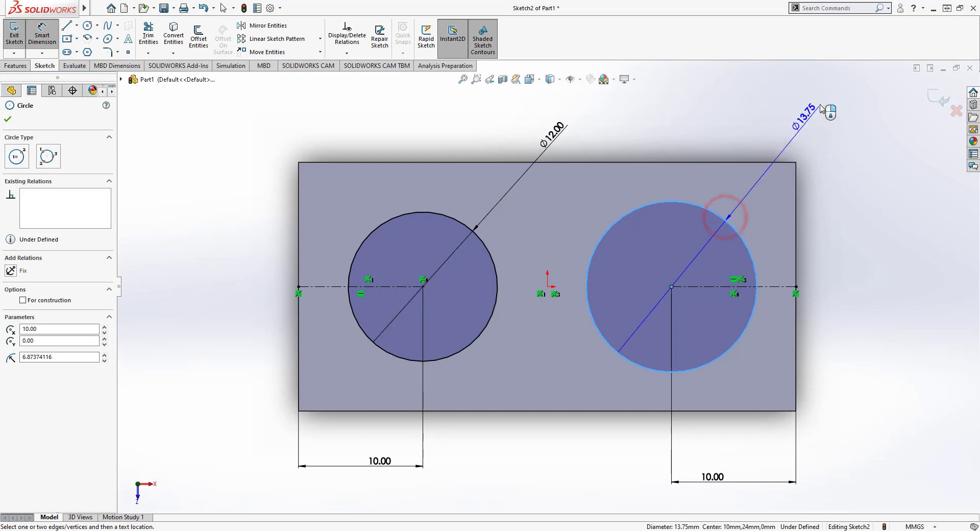
left_click(817, 118)
type("12")
key("Return")
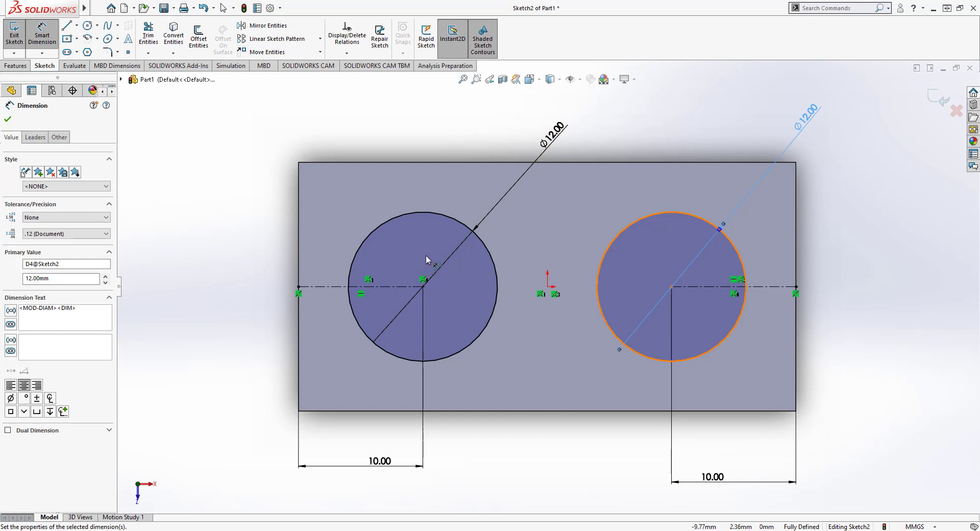
Step: Extrude both stud circles 4 mm outward from the block's upper face as a merged blind boss, checking the height against the PowerPoint drawing
left_click(15, 66)
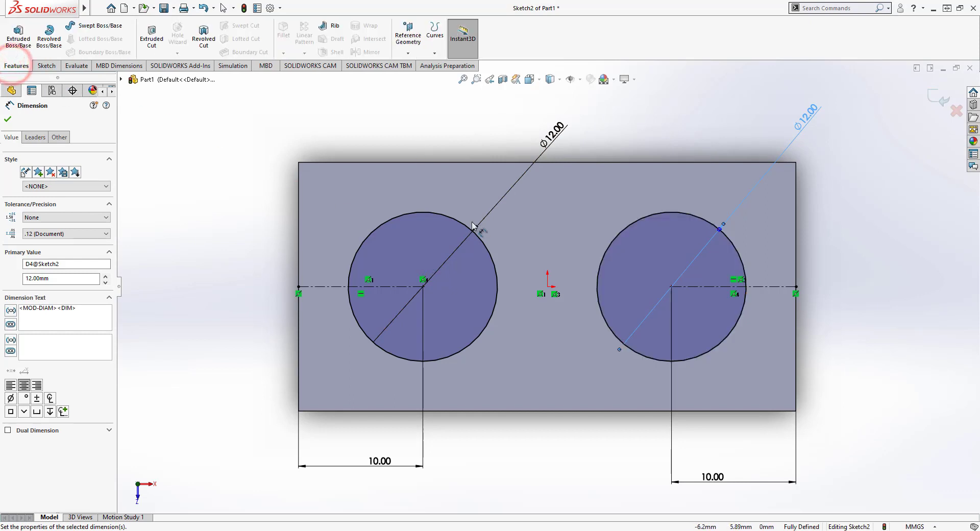
middle_click_drag(471, 230, 477, 164)
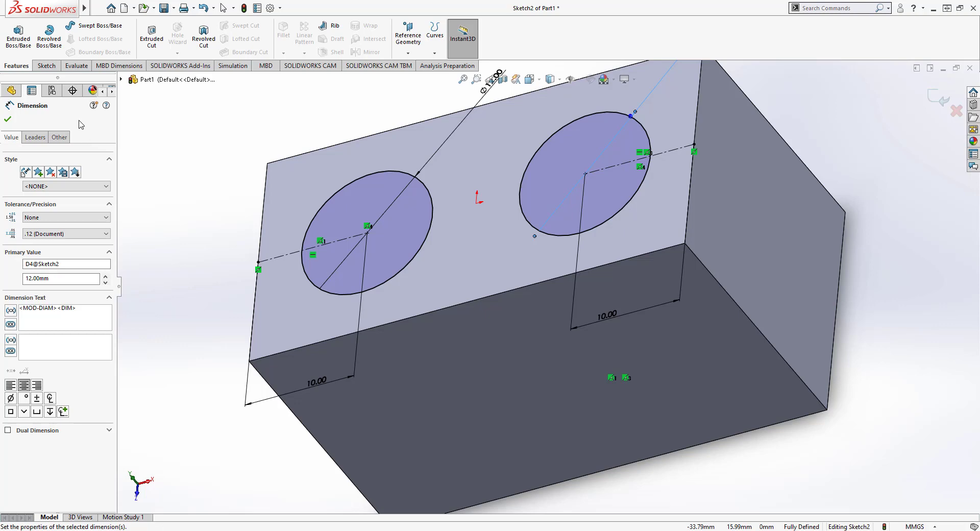
left_click(18, 38)
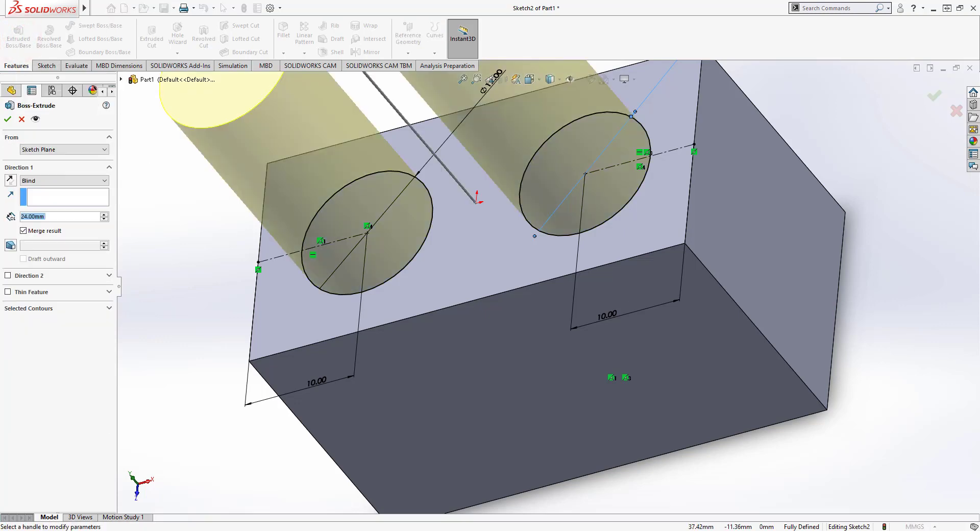
key("alt+Tab")
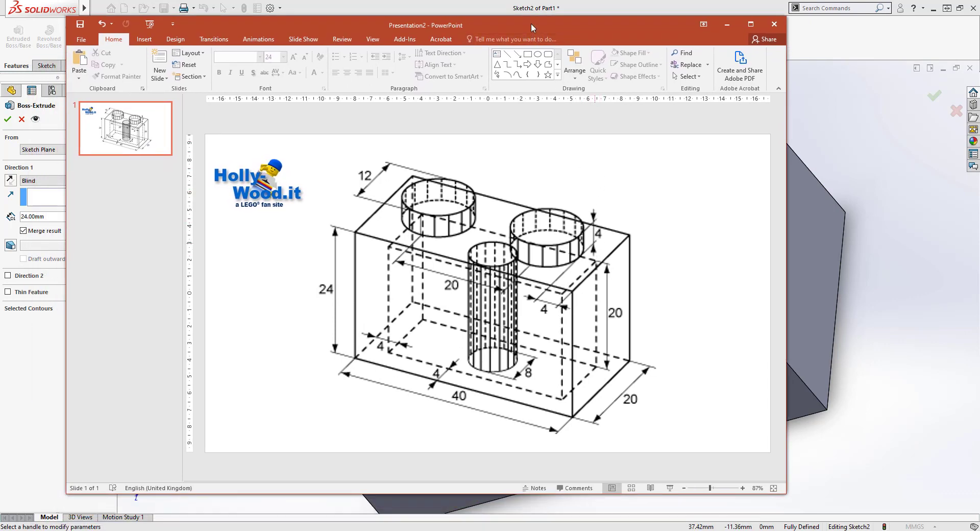
left_click(472, 24)
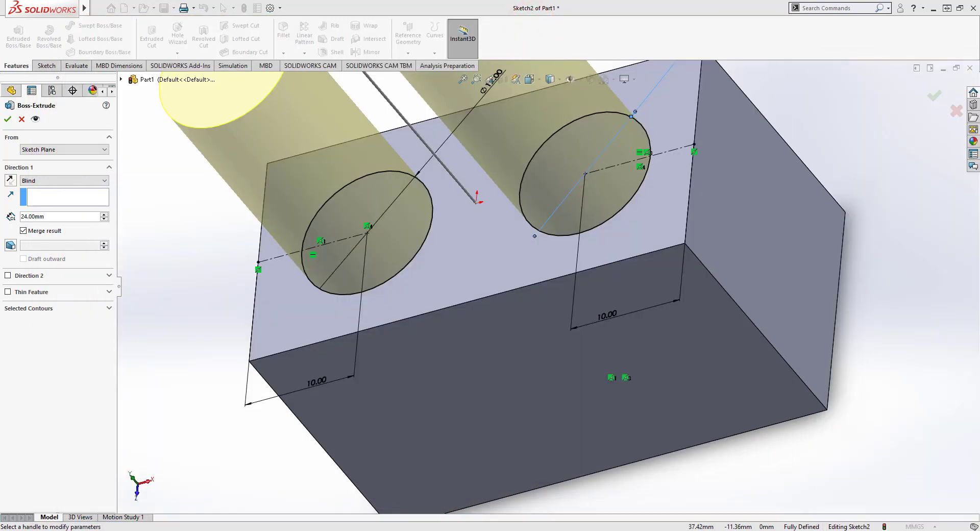
double_click(57, 217)
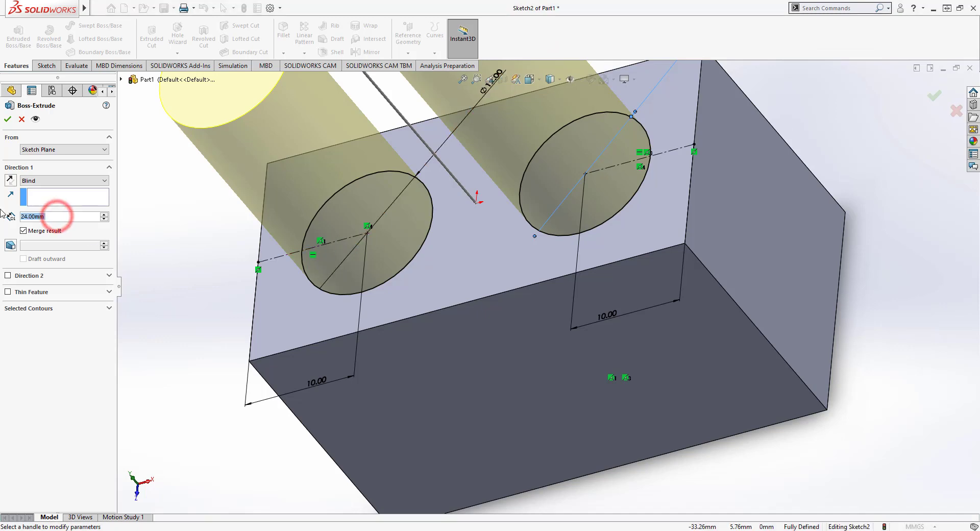
type("4")
key("Return")
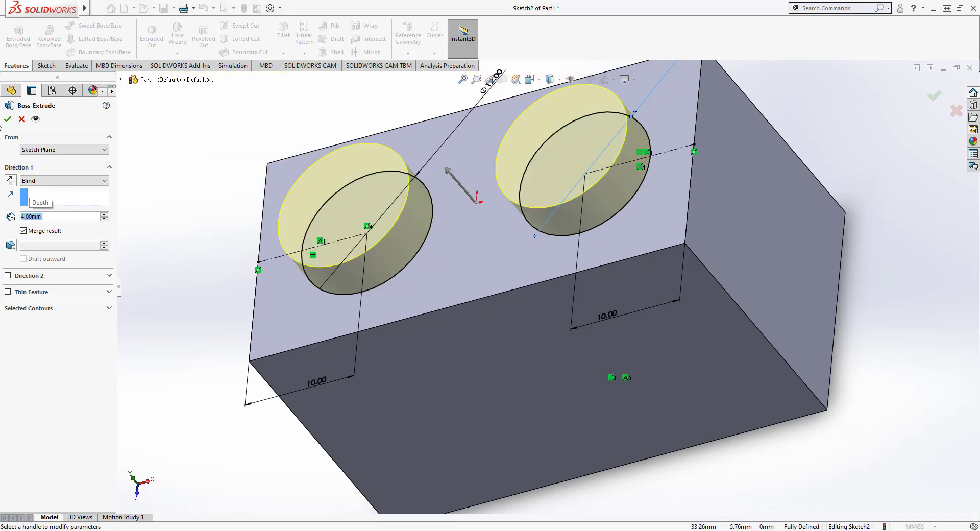
left_click(8, 119)
left_click(202, 190)
middle_click_drag(214, 262, 208, 203)
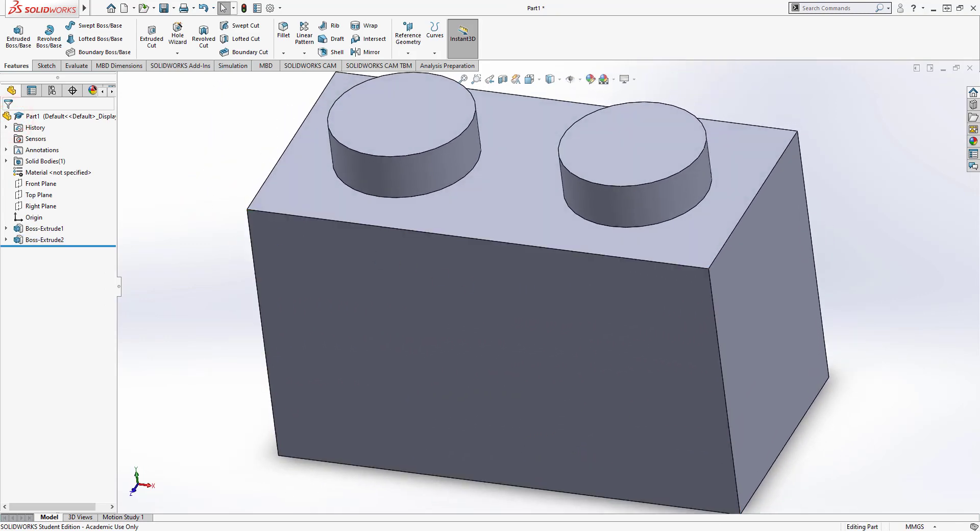
Step: Check the wall thickness in the PowerPoint drawing and shell the brick to 4 mm walls, removing its underside face
key("alt+Tab")
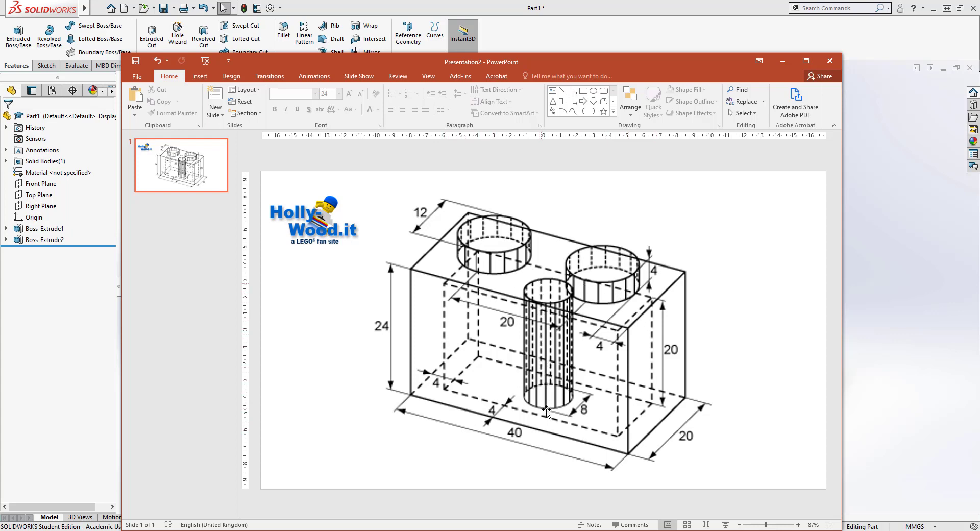
left_click(613, 60)
middle_click_drag(503, 359, 643, 382)
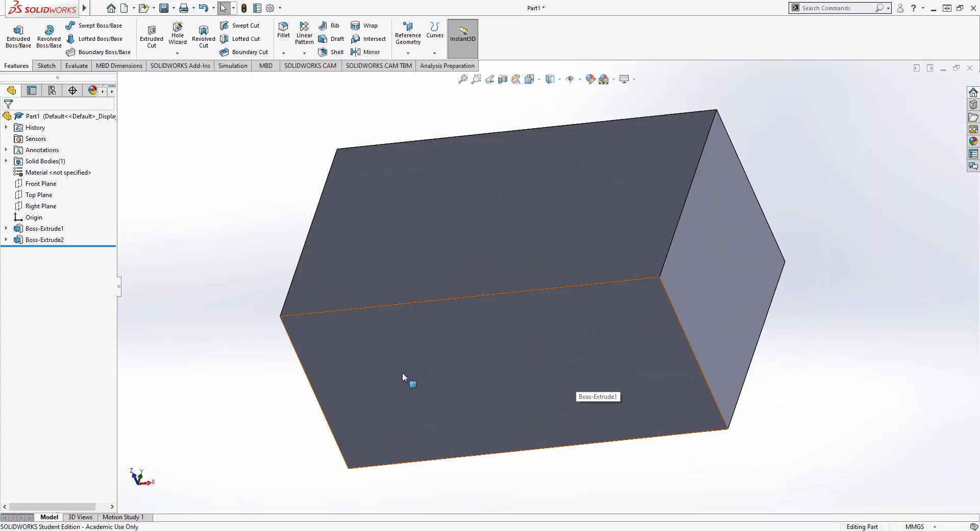
key("alt+Tab")
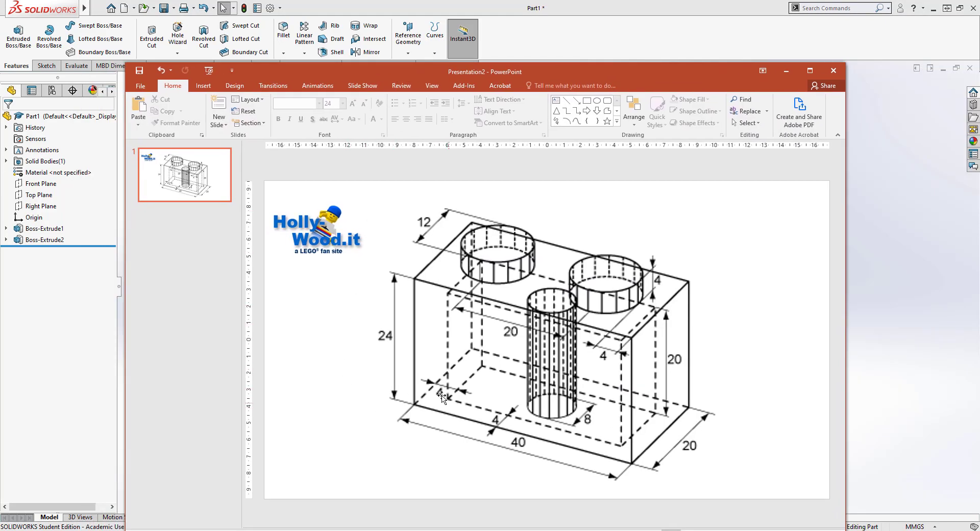
left_click(461, 75)
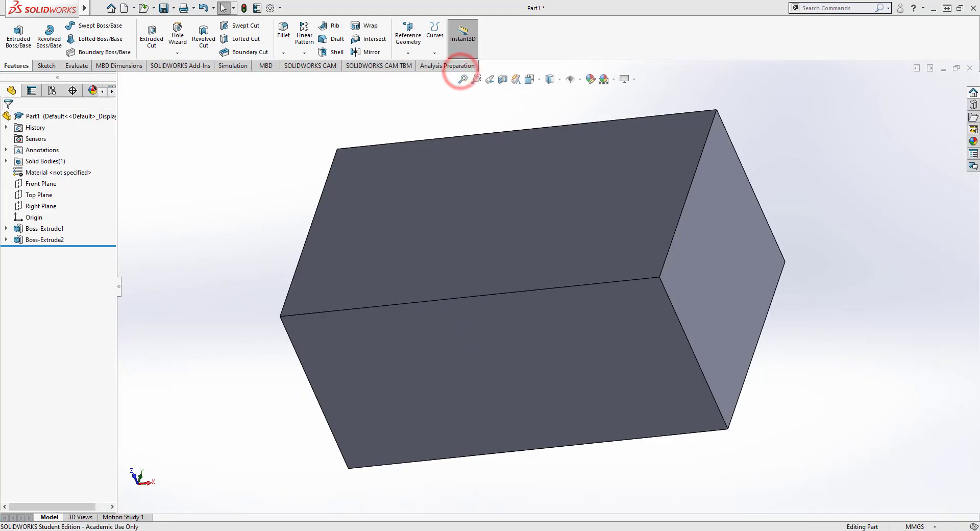
left_click(491, 382)
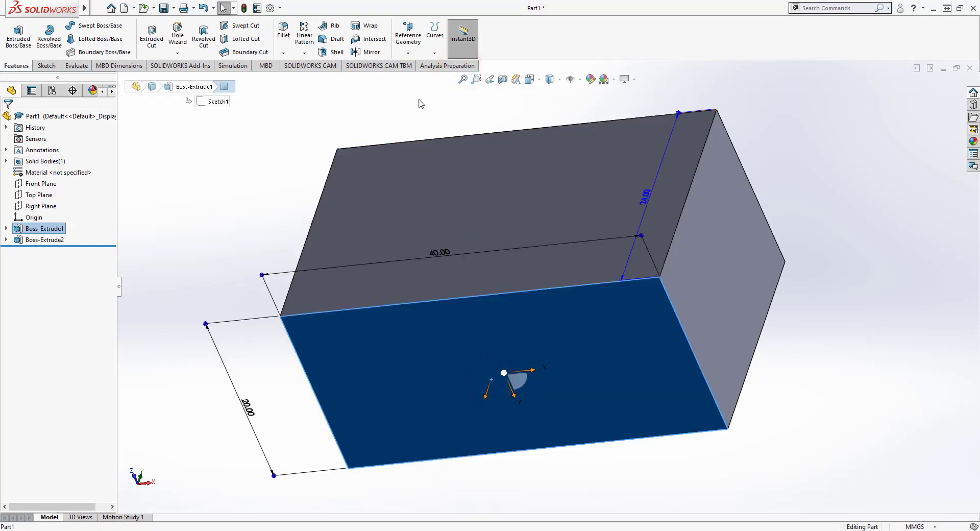
left_click(335, 53)
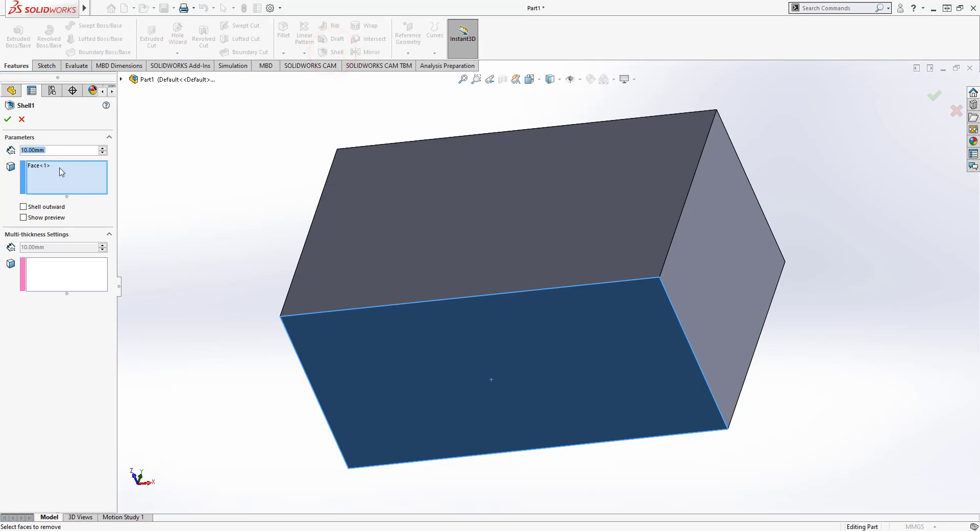
type("4")
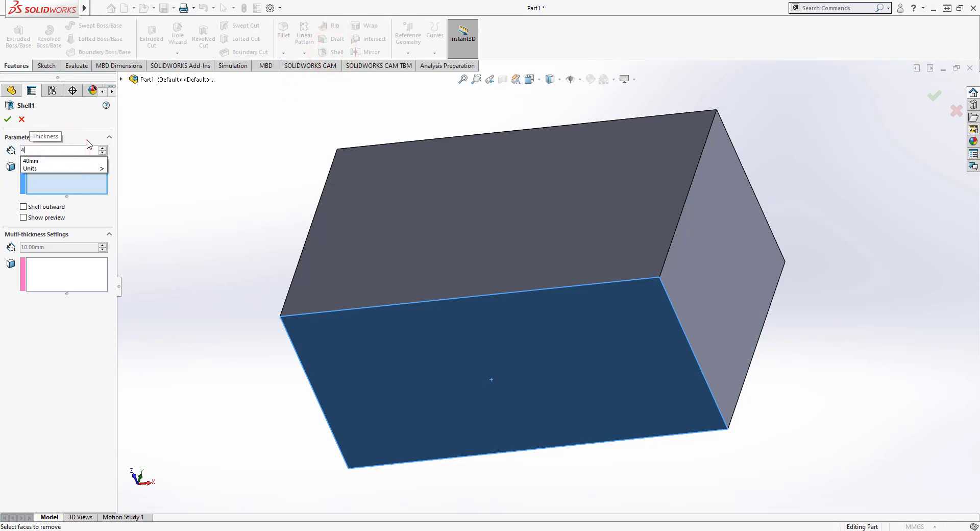
key("Return")
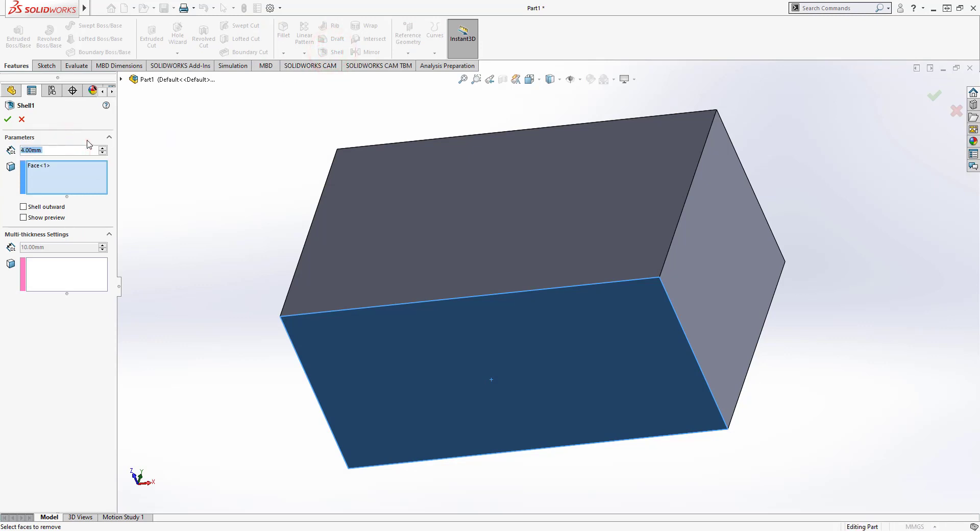
left_click(7, 120)
Step: Start a sketch on the inner face of the shelled cavity behind the studs and orient the view normal to it
middle_click_drag(844, 373, 564, 409)
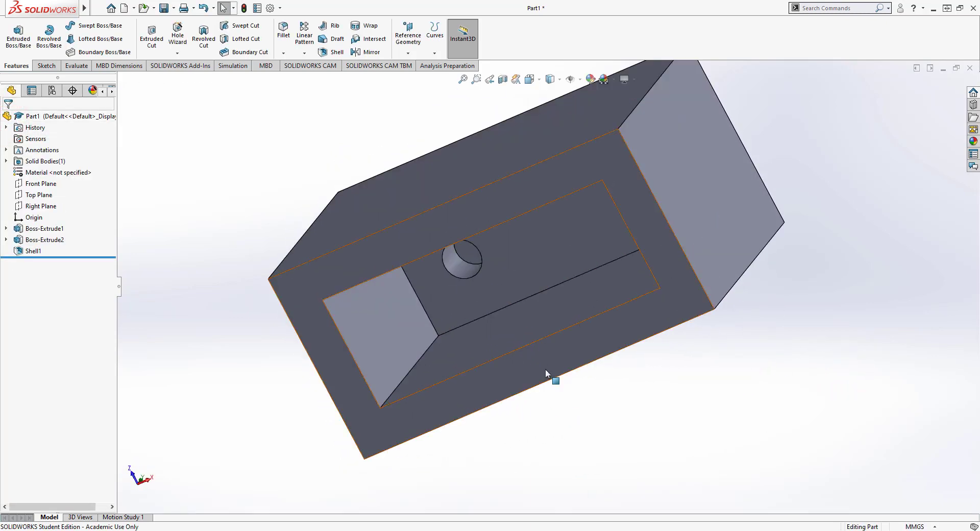
mouse_move(477, 323)
middle_mouse_down()
mouse_move(510, 250)
mouse_move(500, 228)
mouse_move(595, 409)
mouse_move(451, 293)
mouse_move(487, 311)
middle_mouse_up()
key("alt+Tab")
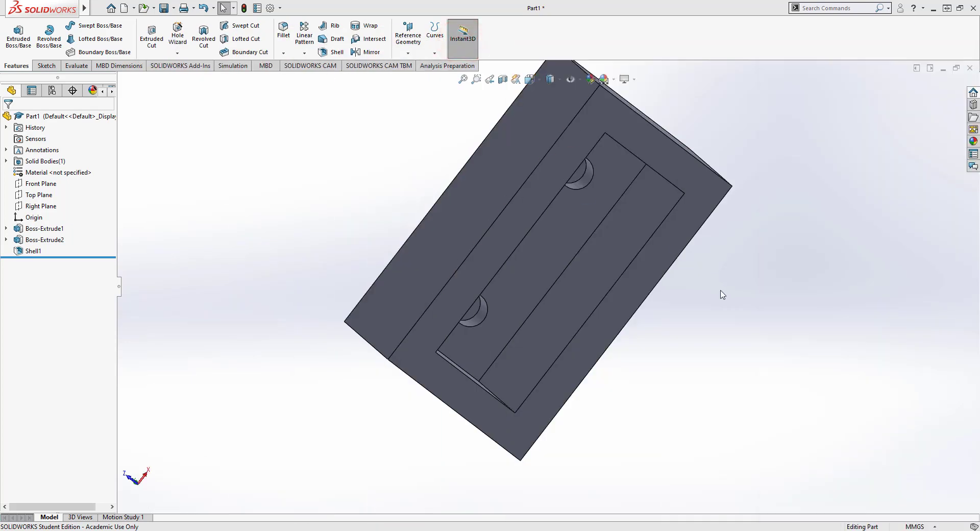
middle_click_drag(722, 294, 493, 227)
left_click(572, 233)
middle_click_drag(666, 395, 516, 273)
right_click(499, 241)
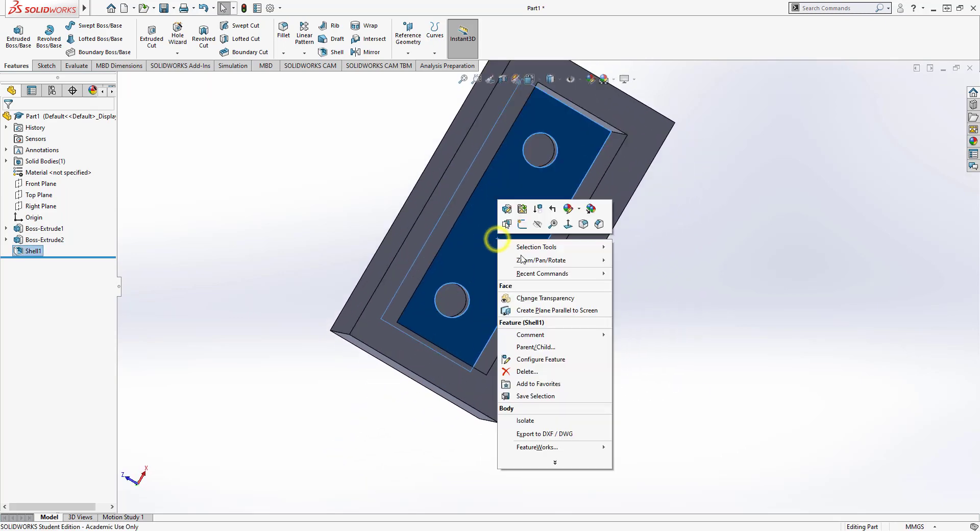
left_click(506, 226)
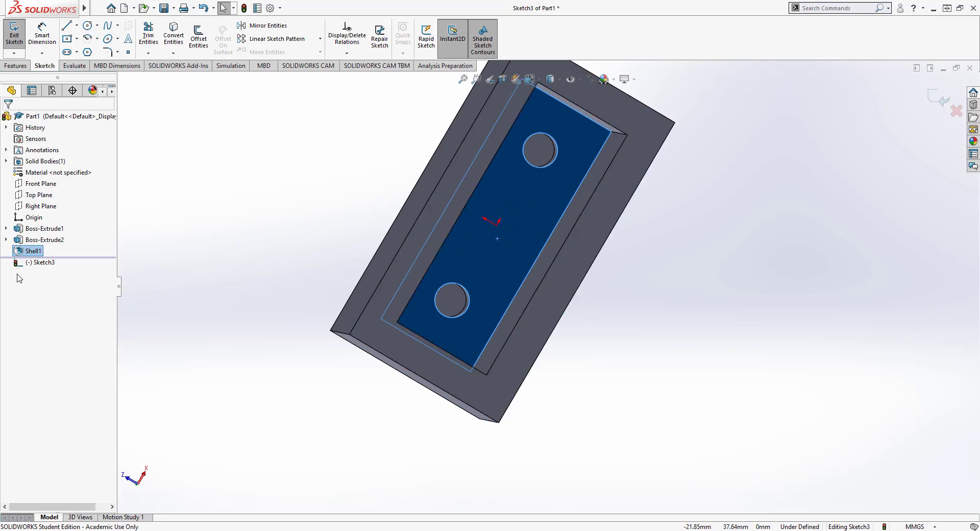
right_click(41, 262)
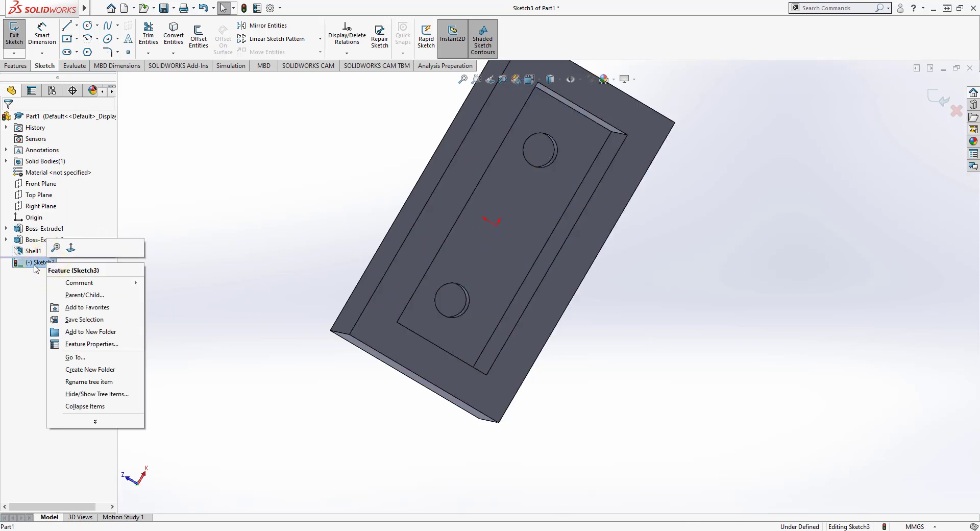
left_click(72, 249)
Step: Sketch a circle centred on the origin of the cavity face and dimension its diameter to 8 mm
left_click(88, 26)
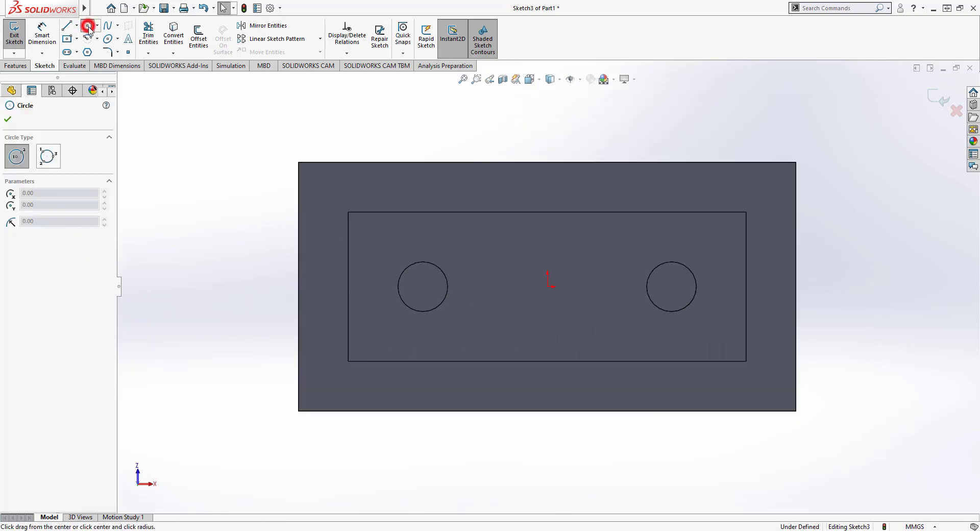
left_click(548, 287)
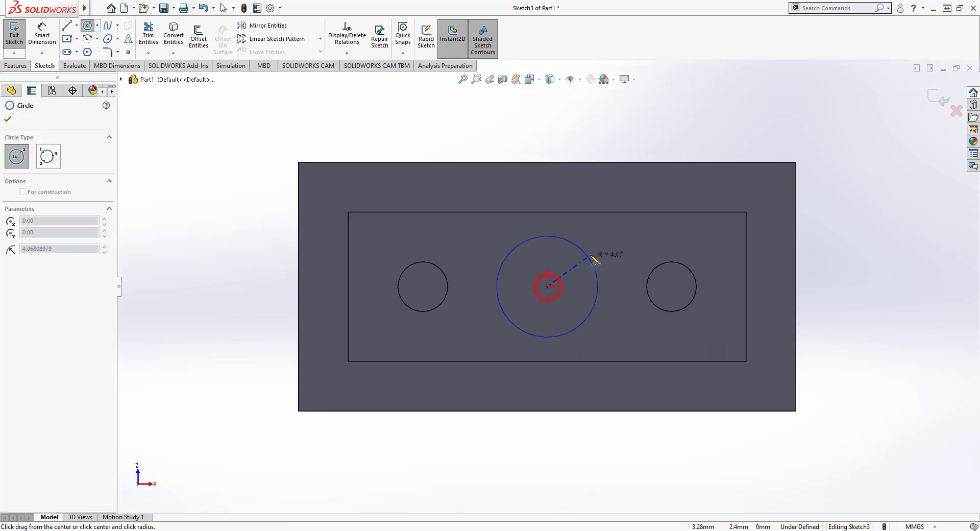
left_click(601, 248)
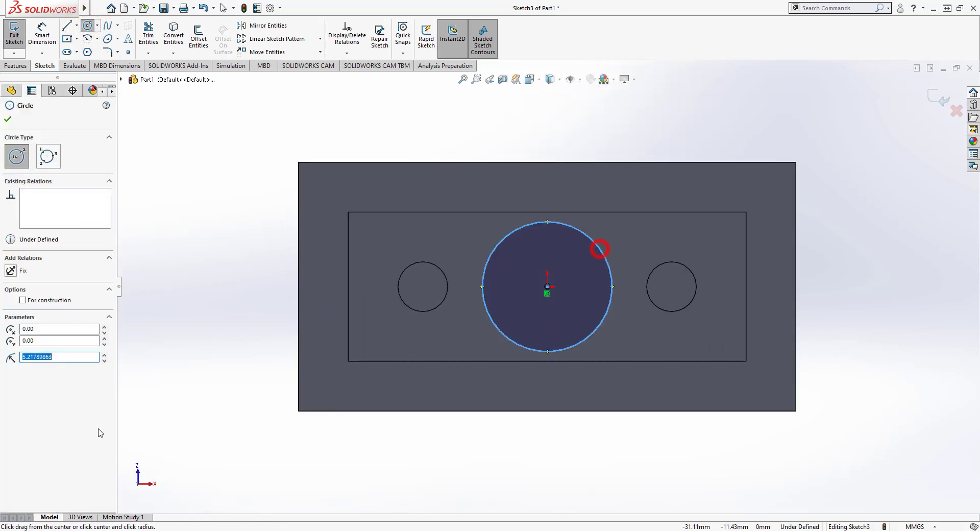
left_click(45, 45)
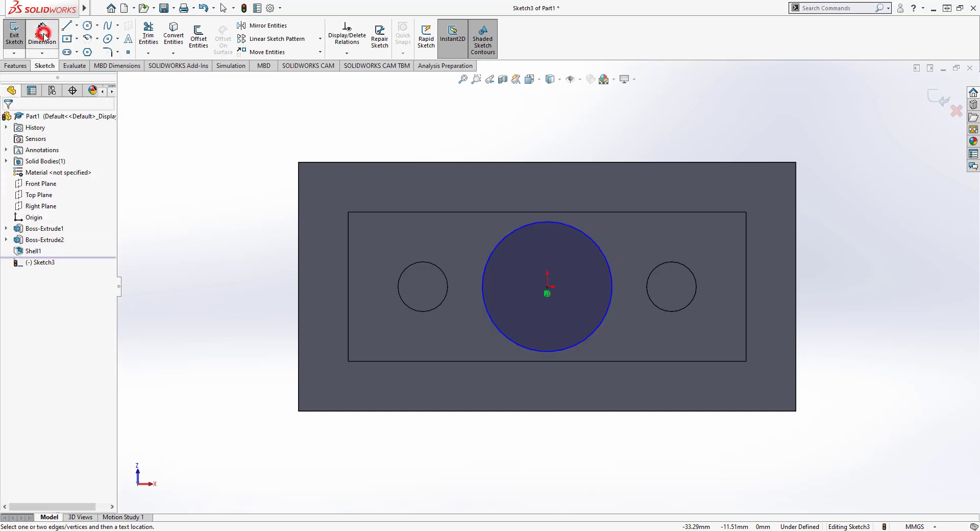
left_click(596, 245)
left_click(679, 125)
type("8")
key("Return")
Step: Check the tube's length in the PowerPoint drawing and extrude the circle 20 mm toward the cavity opening as a merged blind boss
mouse_move(576, 137)
middle_mouse_down()
mouse_move(574, 176)
mouse_move(604, 211)
middle_mouse_up()
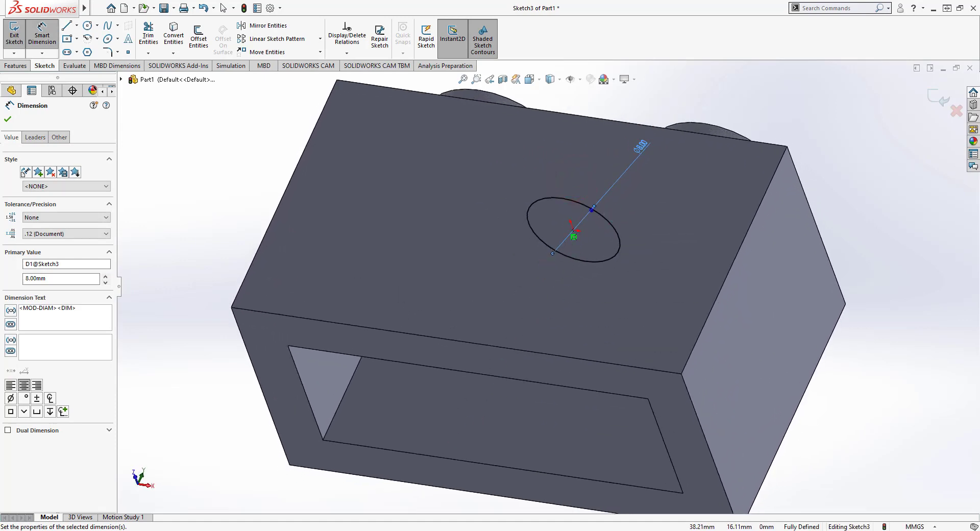
key("alt+Tab")
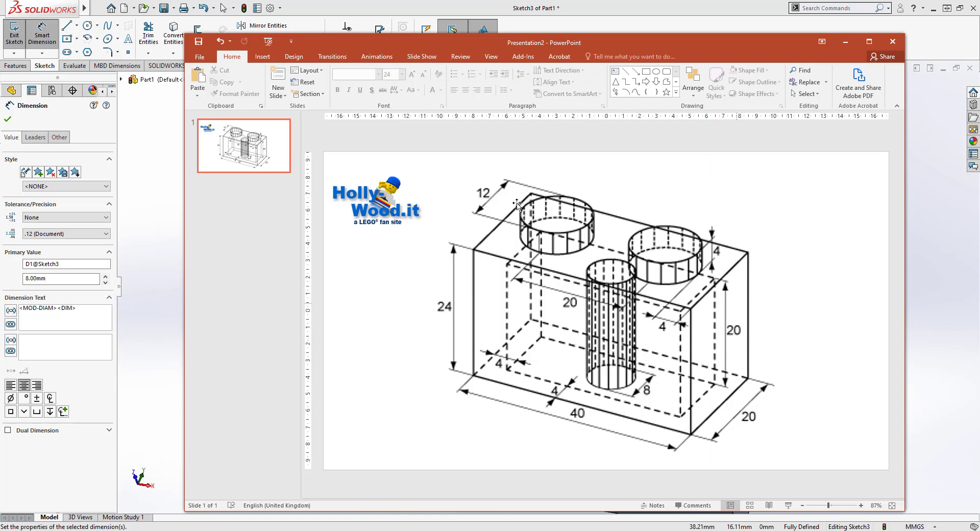
left_click(453, 31)
middle_click_drag(171, 120, 189, 183)
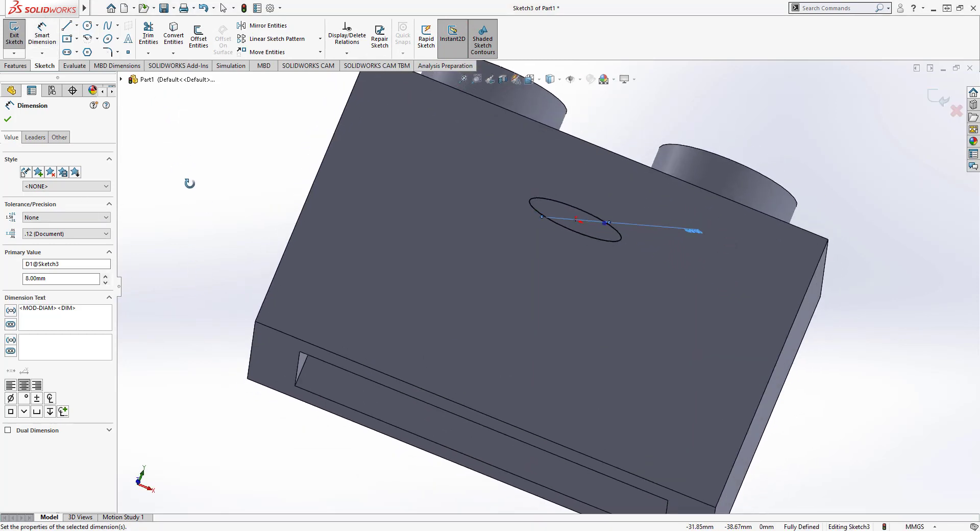
left_click(15, 65)
left_click(19, 36)
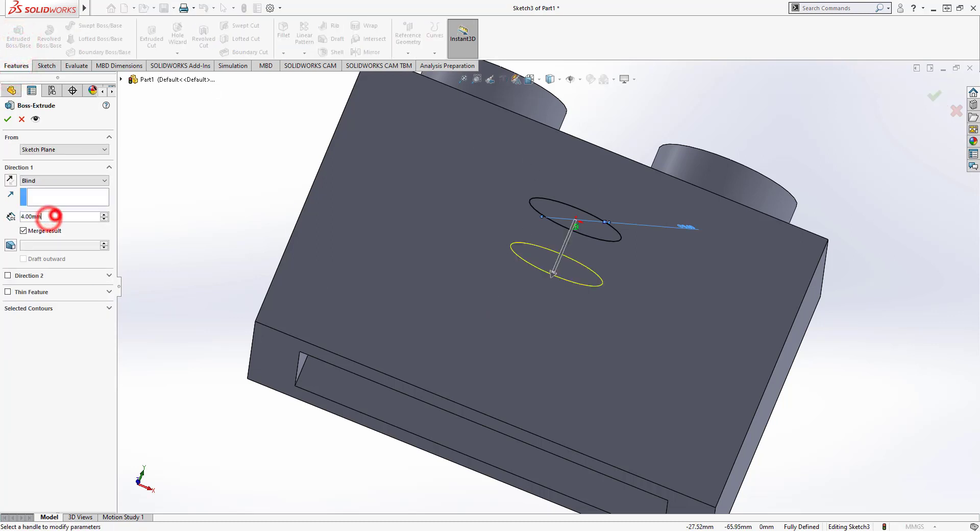
type("20")
key("Return")
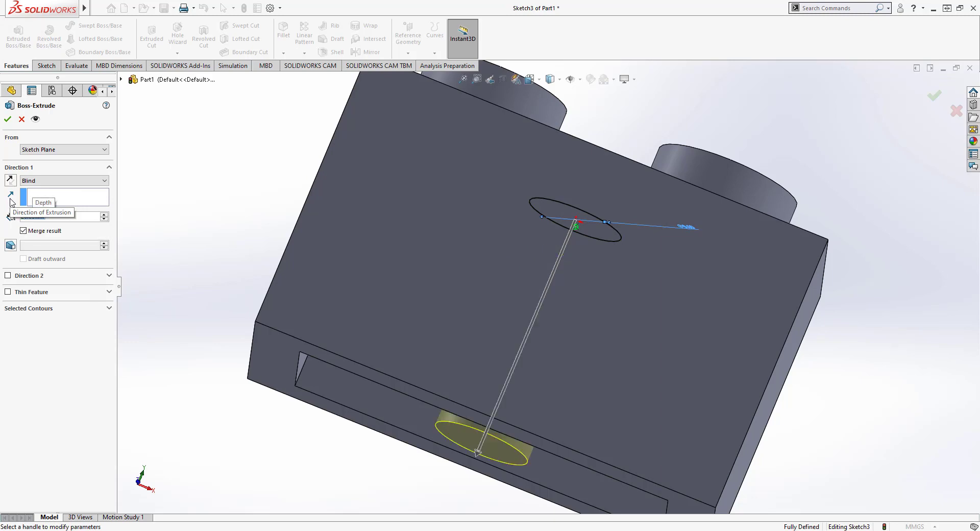
left_click(7, 119)
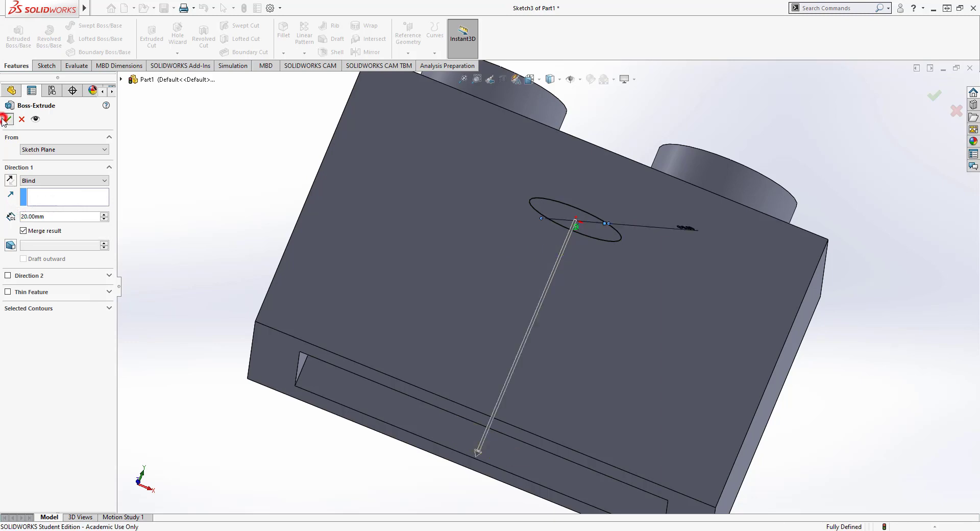
left_click(220, 240)
Step: Compare the brick's outer shape and studs with the dimensioned drawing in PowerPoint
middle_click_drag(424, 218, 681, 203)
scroll(681, 204, "up", 3)
scroll(681, 204, "down", 2)
left_click_drag(979, 72, 561, 40)
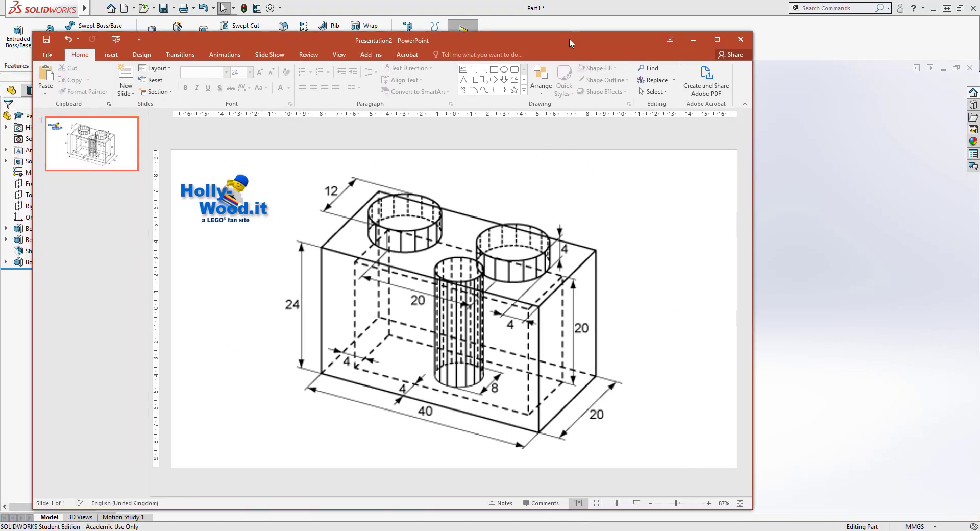
left_click_drag(540, 41, 979, 40)
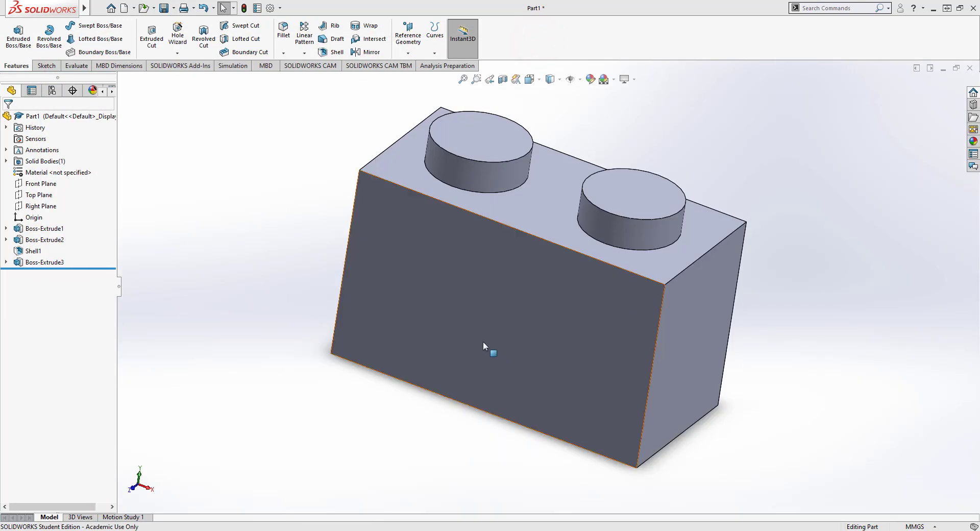
middle_click_drag(487, 341, 539, 363)
scroll(539, 363, "down", 2)
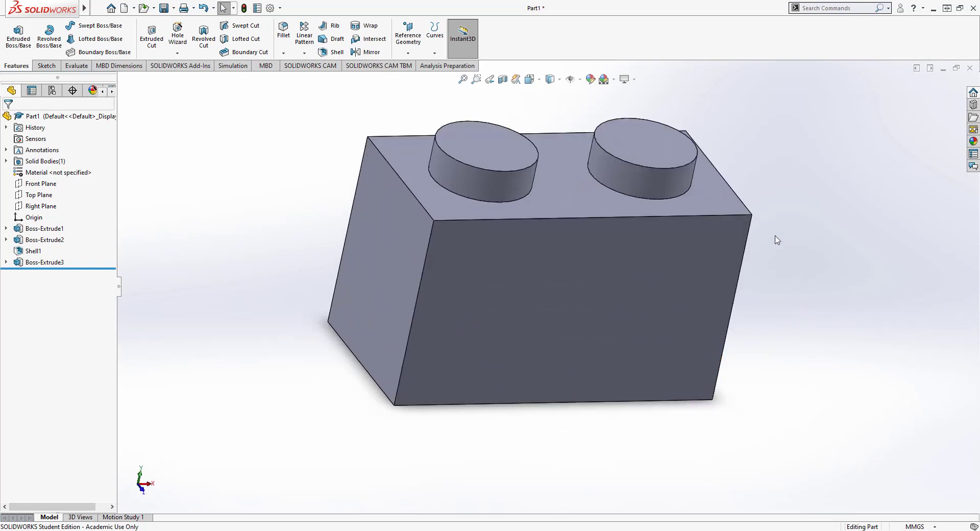
left_click(635, 151)
left_click(474, 155, "ctrl")
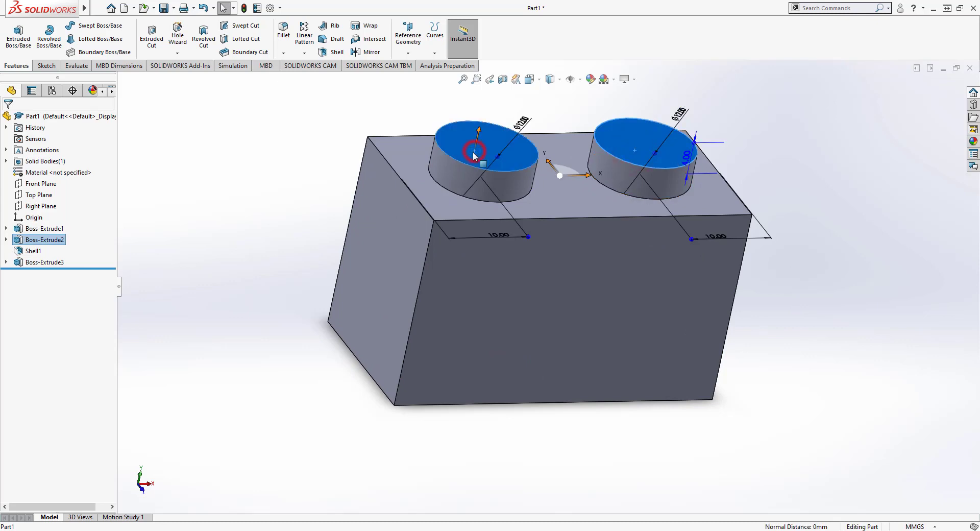
left_click(850, 138)
left_click(629, 140)
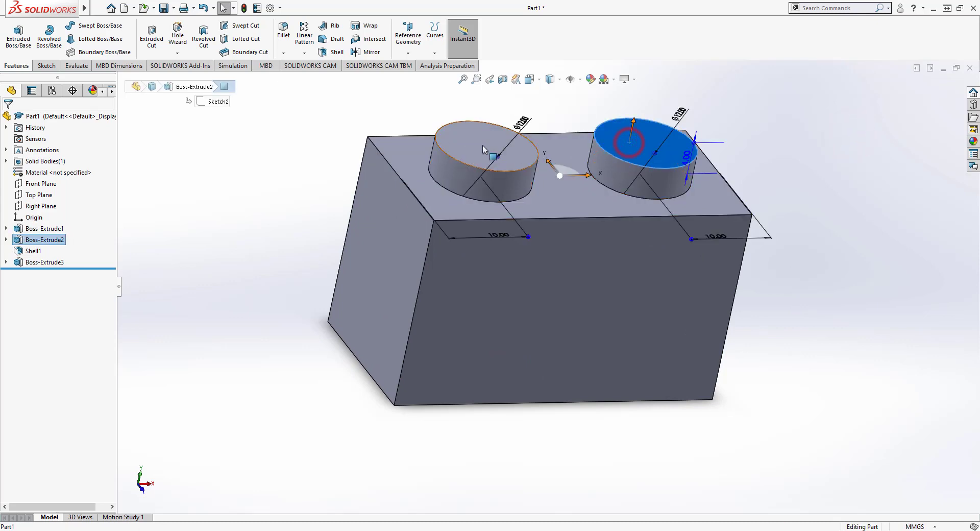
left_click(470, 132, "ctrl")
left_click(798, 166)
Step: Chamfer the top faces of both studs with a distance of 0.5 mm at 45 degrees
left_click(628, 127)
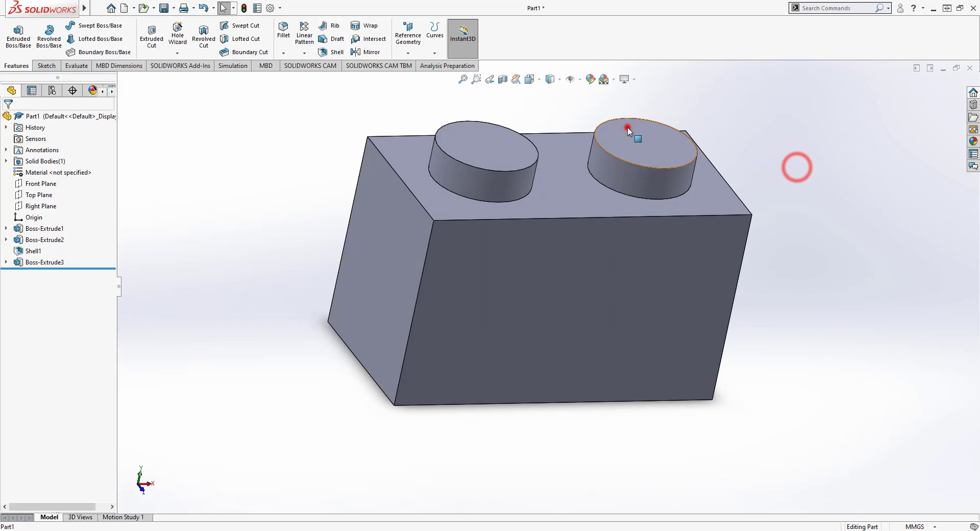
left_click(476, 129, "ctrl")
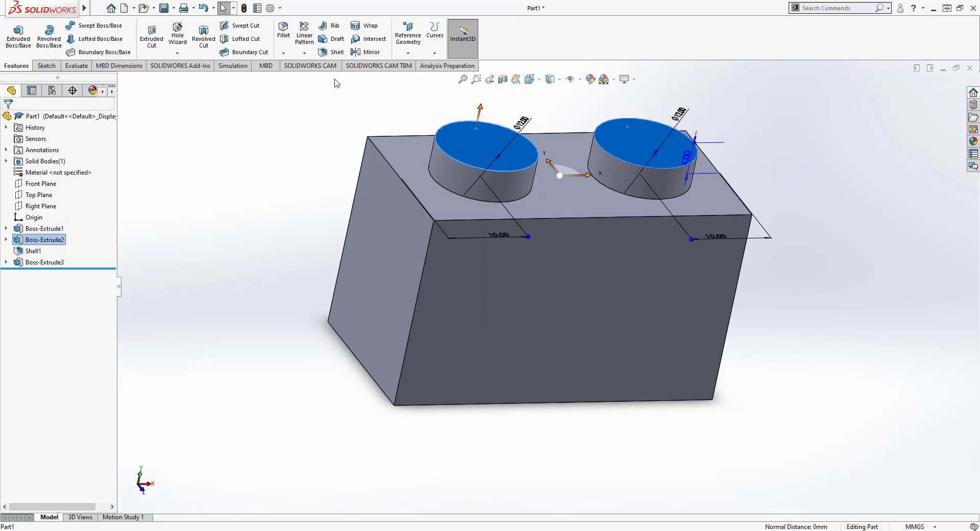
left_click(285, 54)
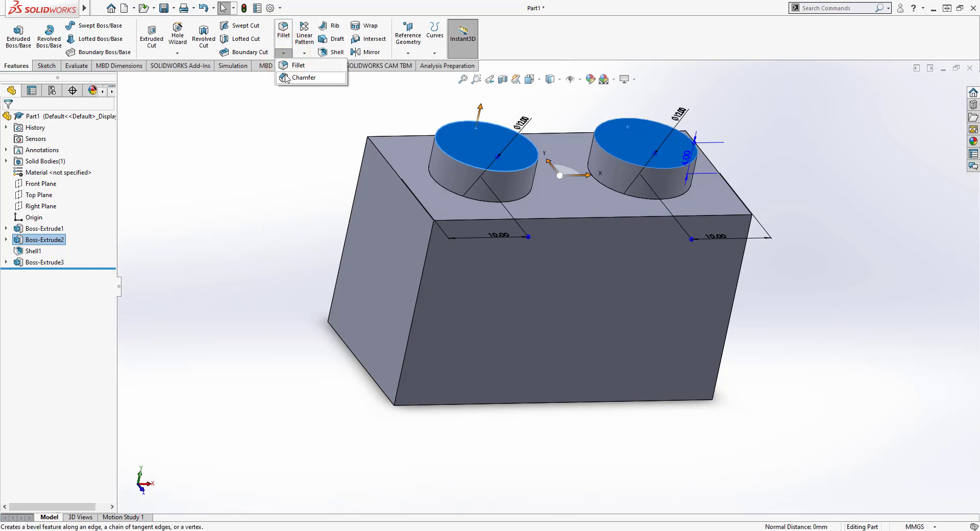
left_click(303, 78)
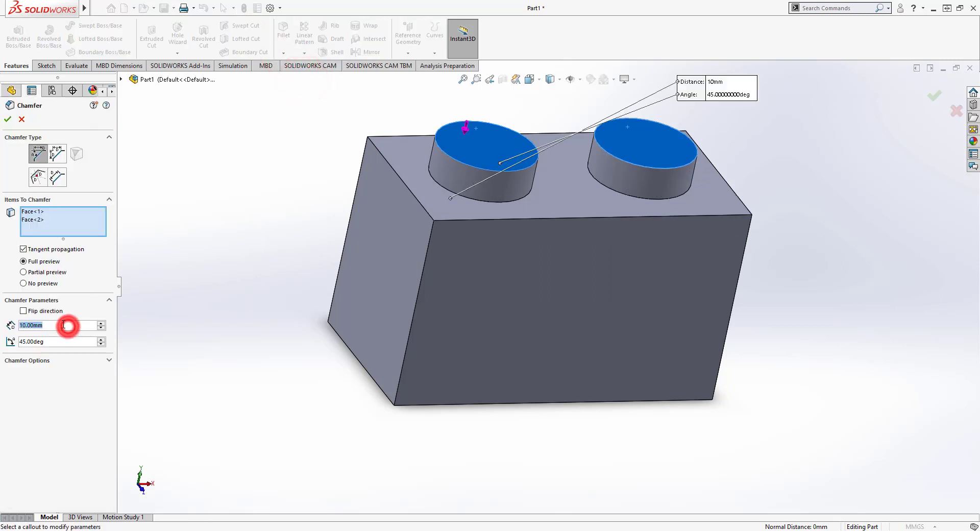
type(".5")
key("Return")
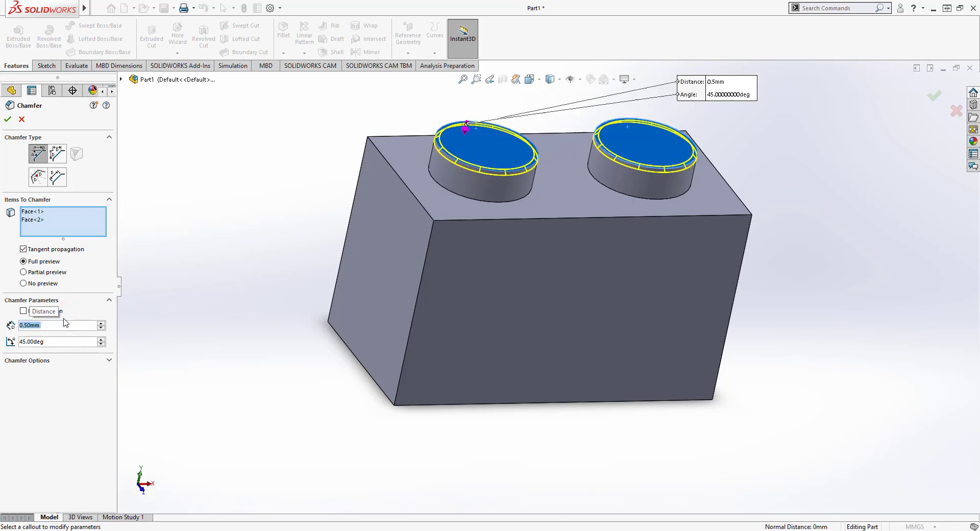
left_click(7, 121)
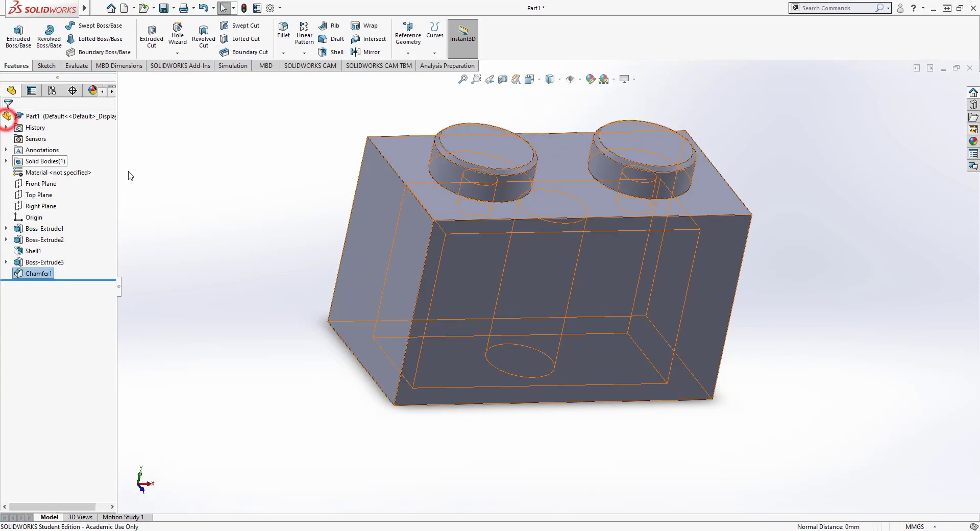
Step: Apply the blue high gloss plastic appearance to the whole brick part
middle_click_drag(486, 365, 504, 283)
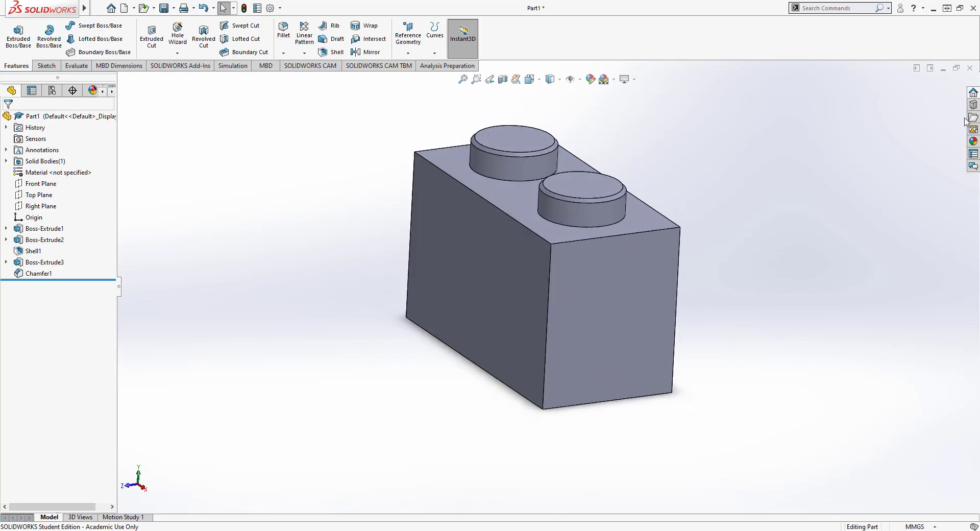
left_click(974, 143)
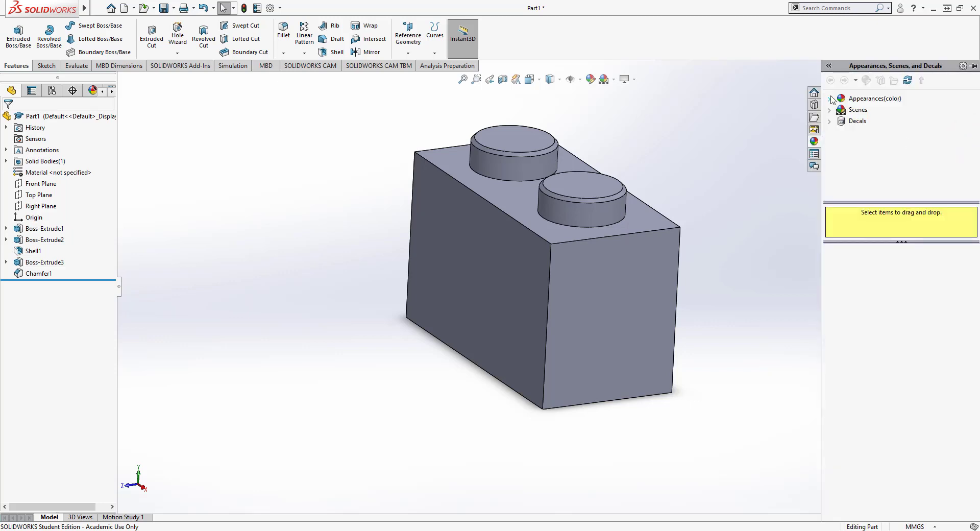
left_click(830, 100)
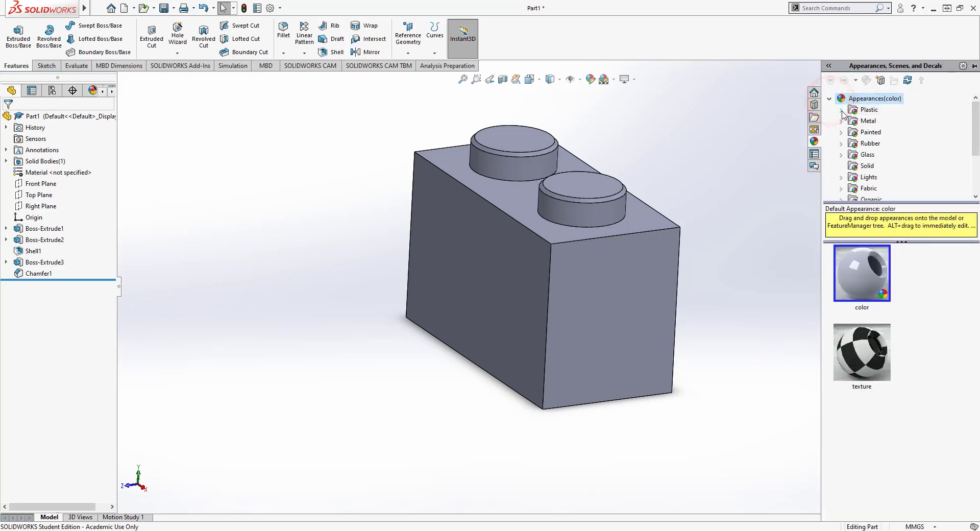
left_click(841, 111)
left_click(885, 109)
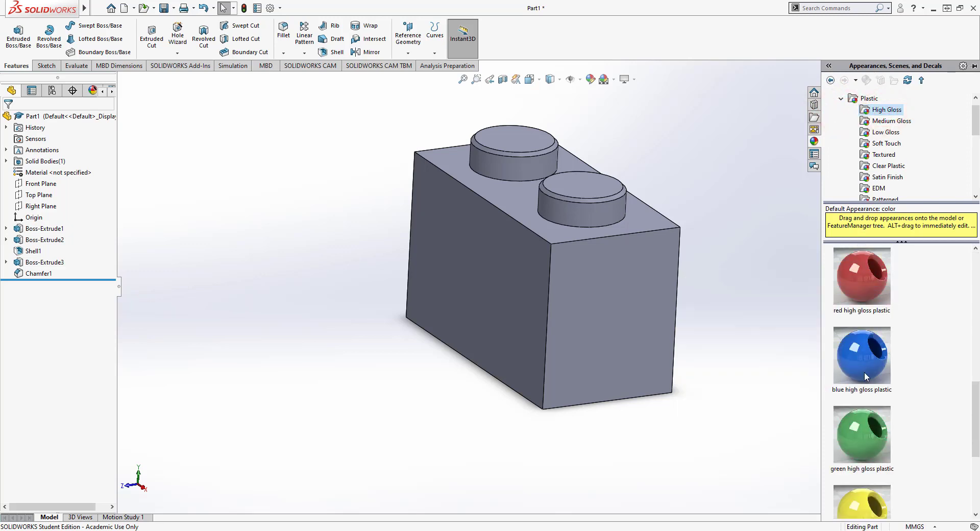
left_click(874, 355)
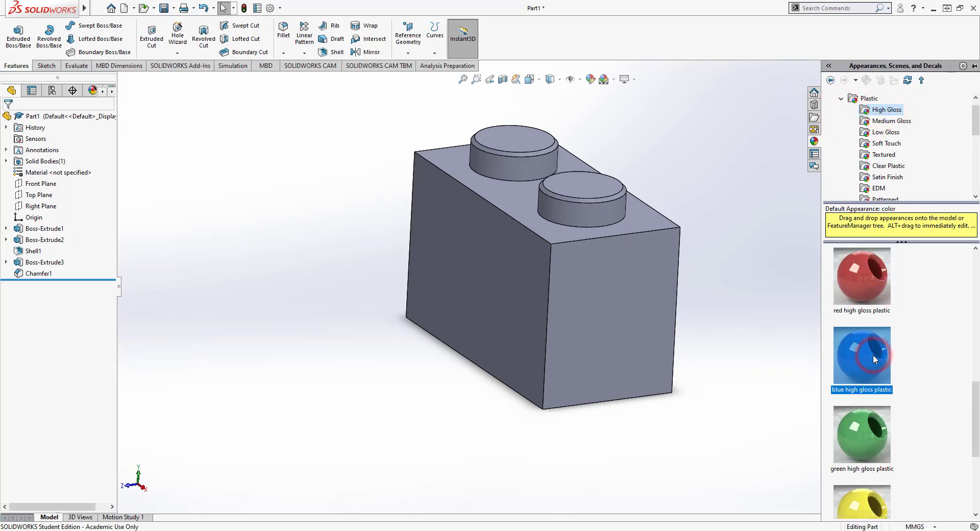
left_click_drag(873, 354, 624, 293)
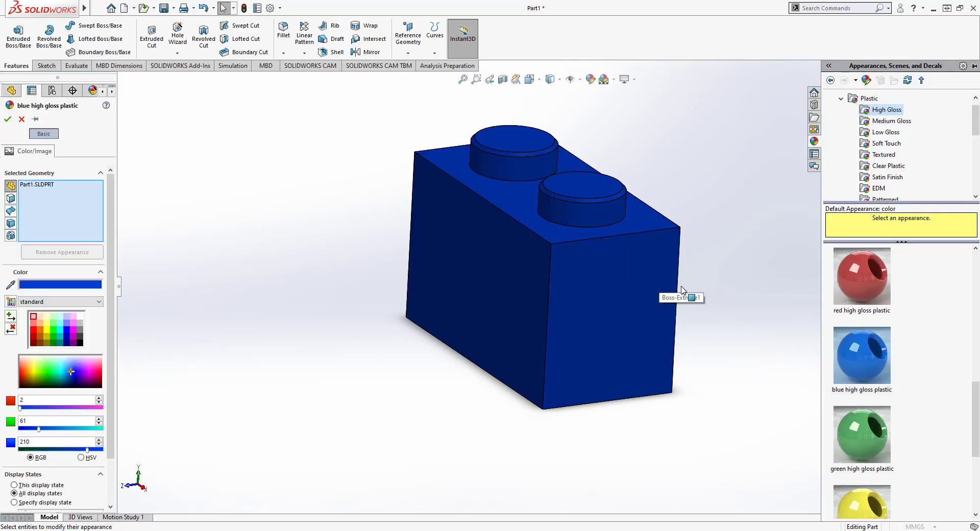
left_click(7, 121)
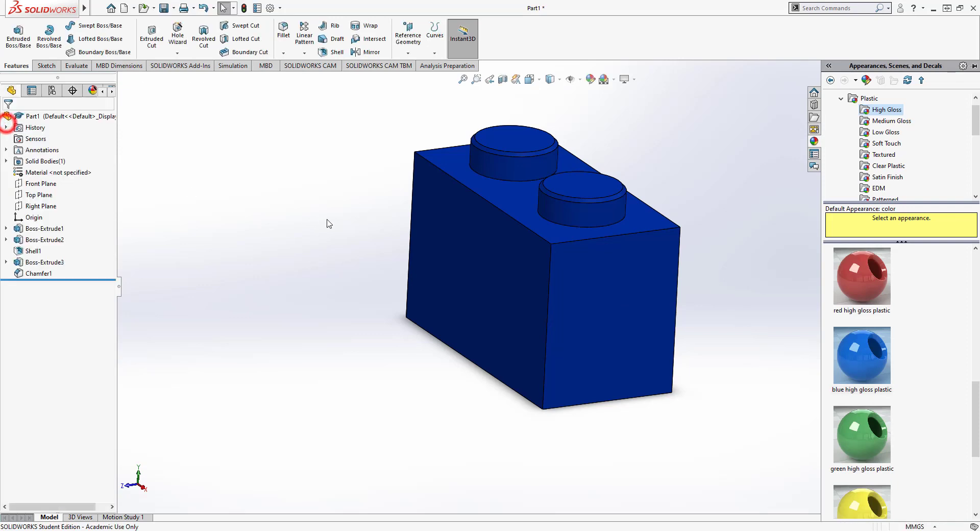
middle_click_drag(247, 237, 624, 266)
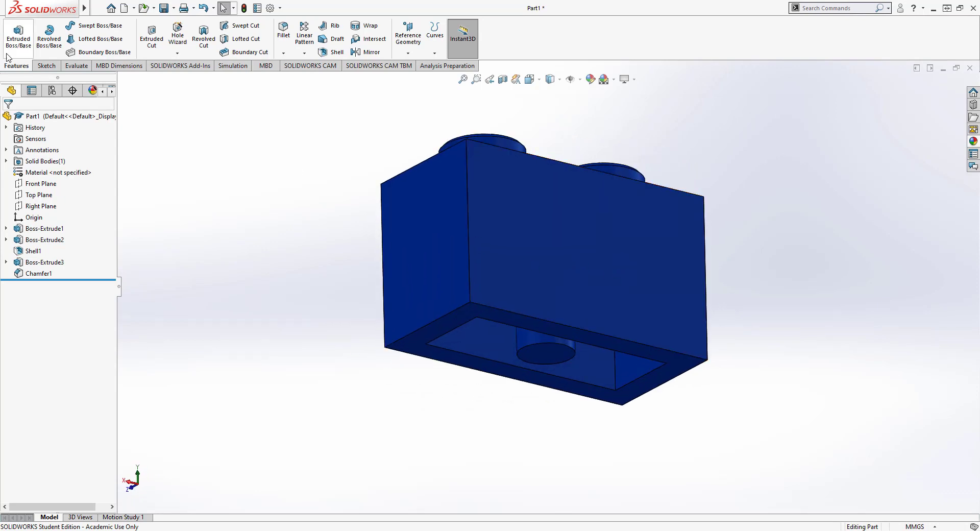
middle_click_drag(339, 201, 323, 351)
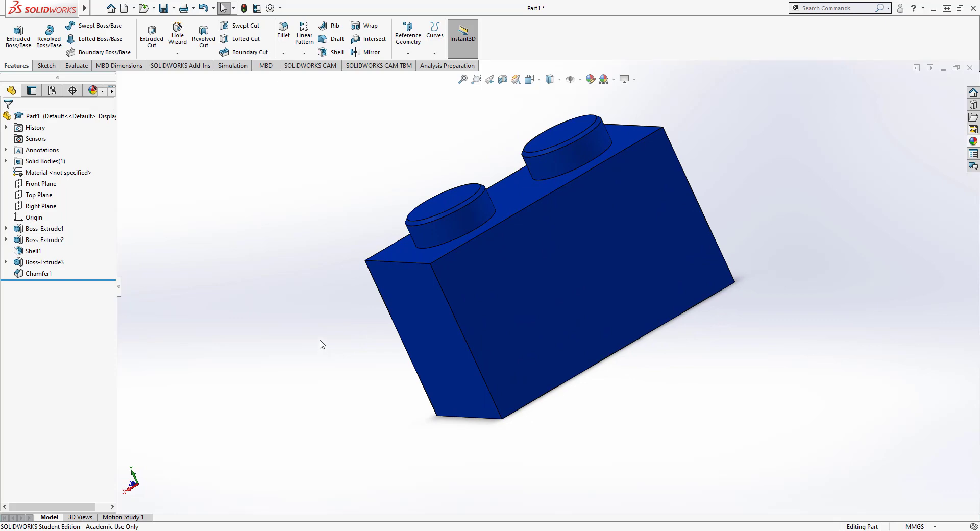